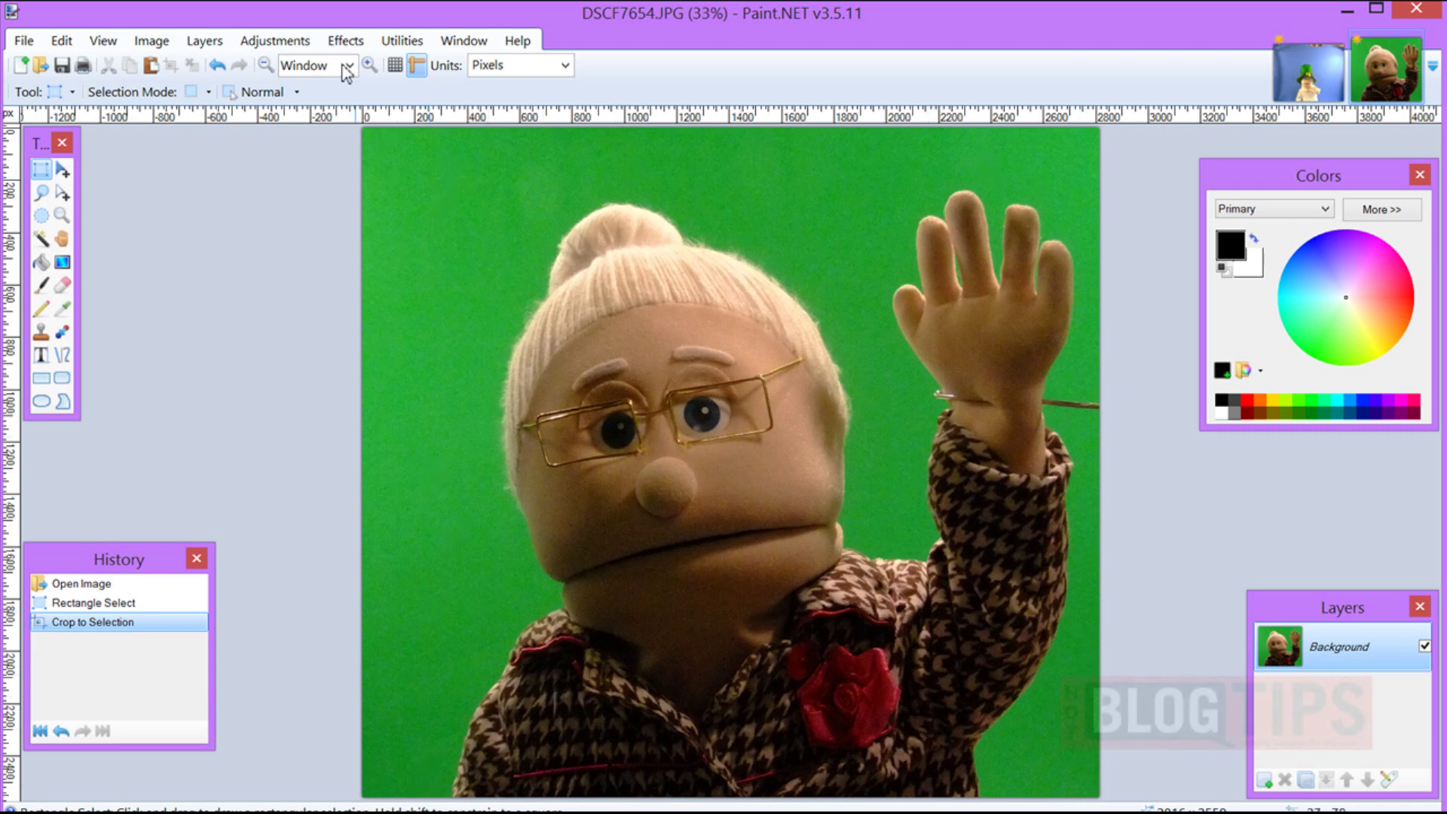
- Open the Effects menu on the cropped grandma puppet photo
click(345, 42)
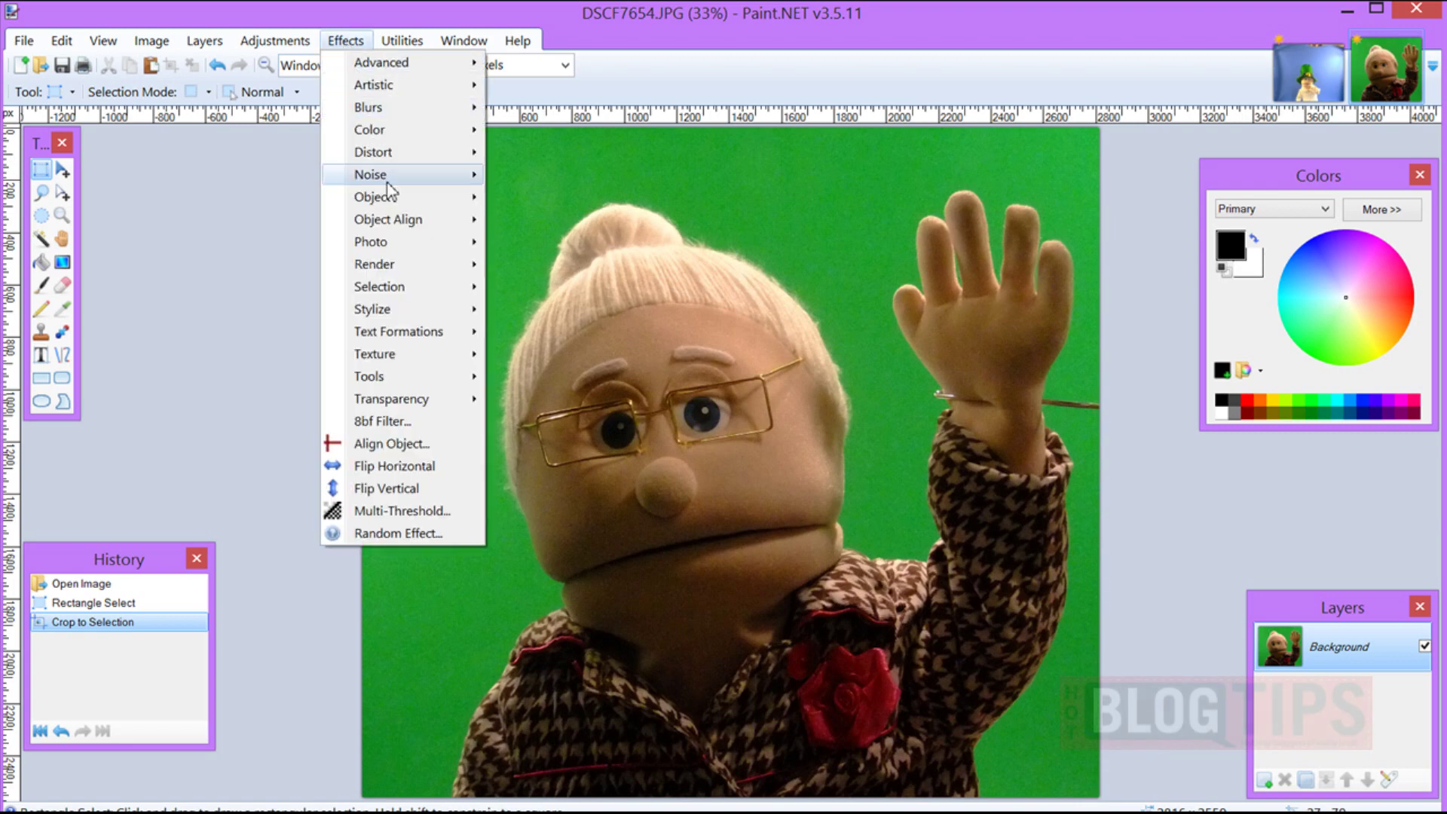
- Apply Chroma Key with Green, lower bound 577, upper bound 600 and soften 120
mouse_move(399, 243)
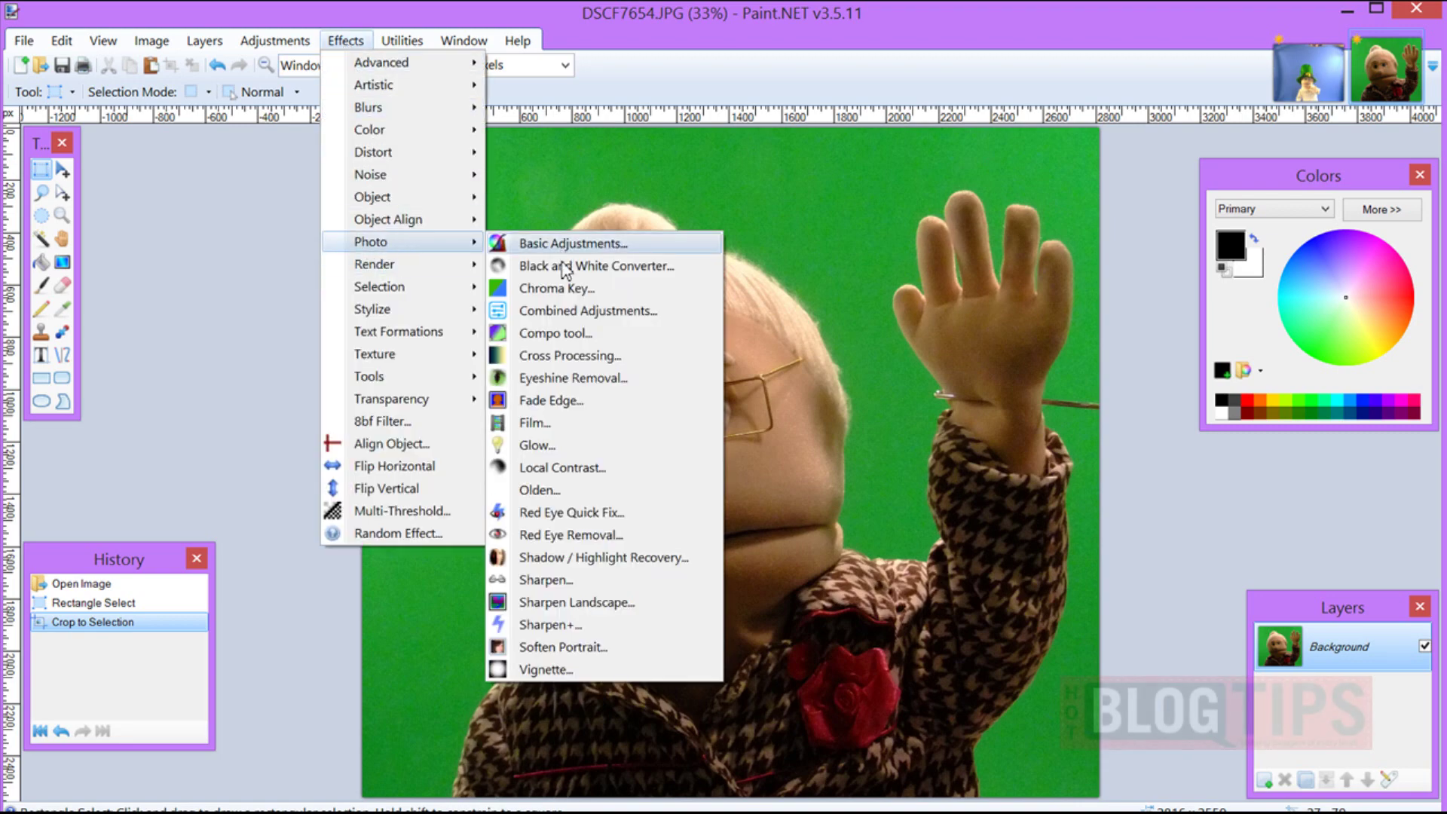
click(559, 289)
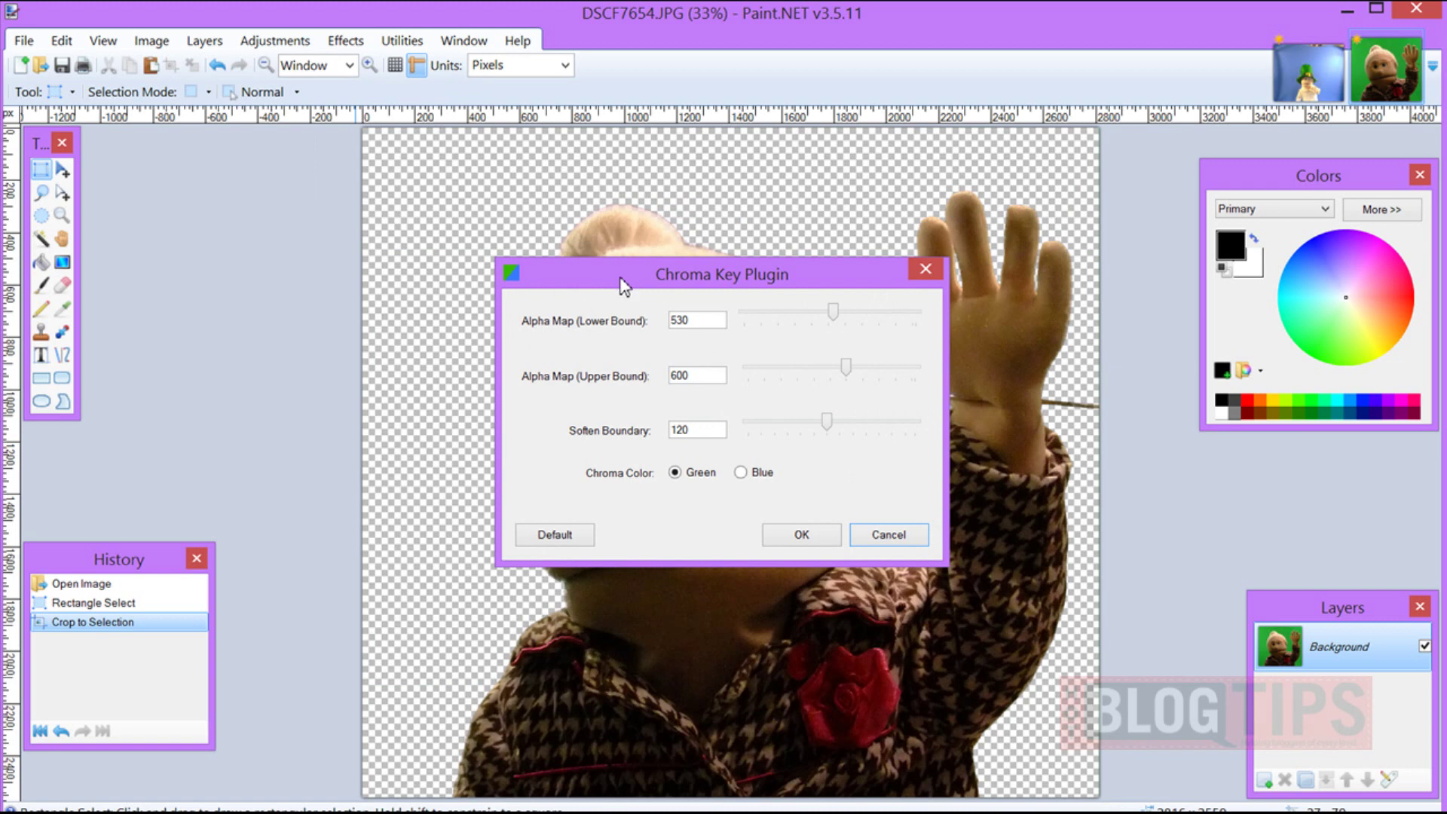
drag(609, 280, 114, 143)
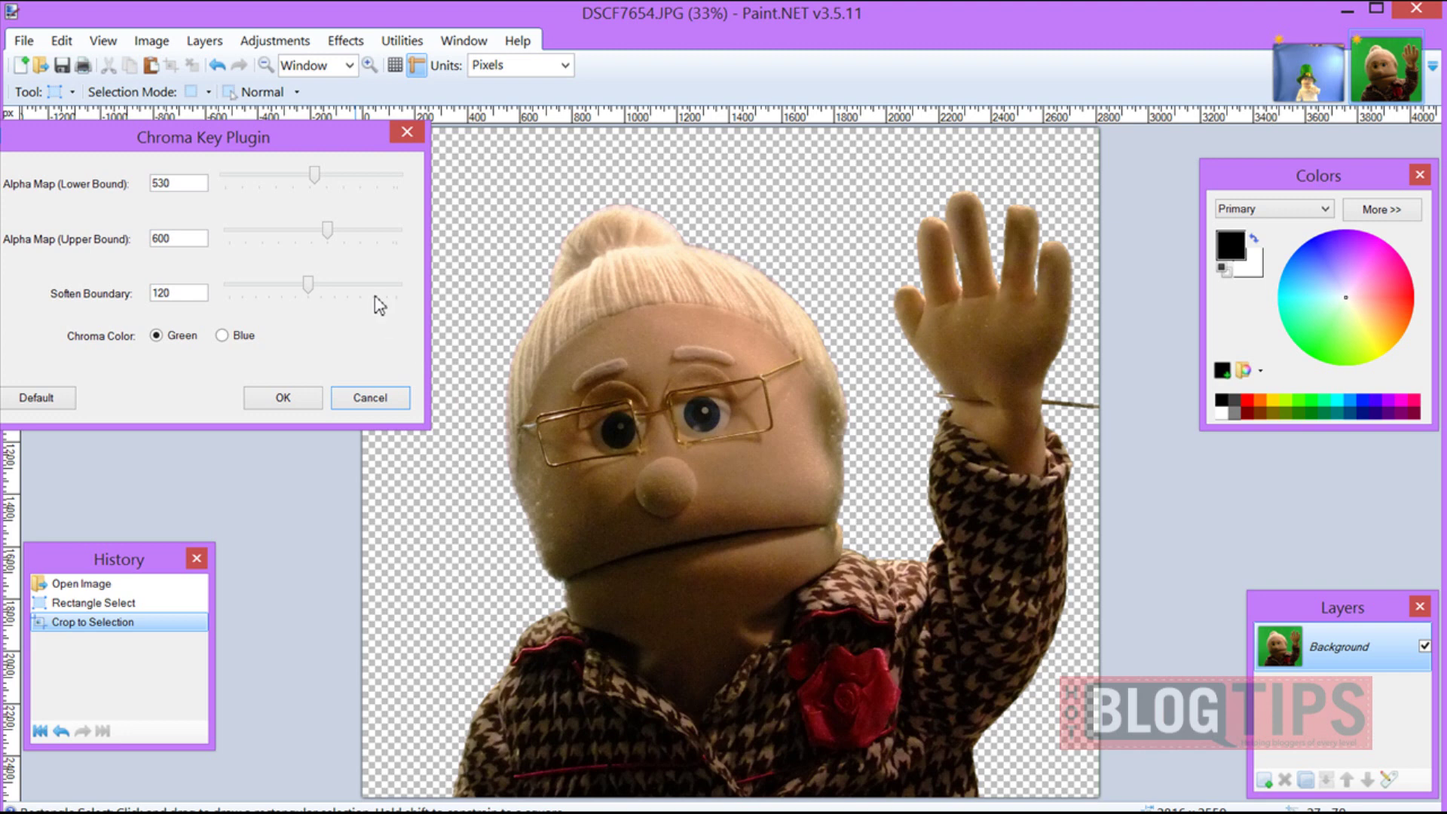
drag(271, 136, 310, 137)
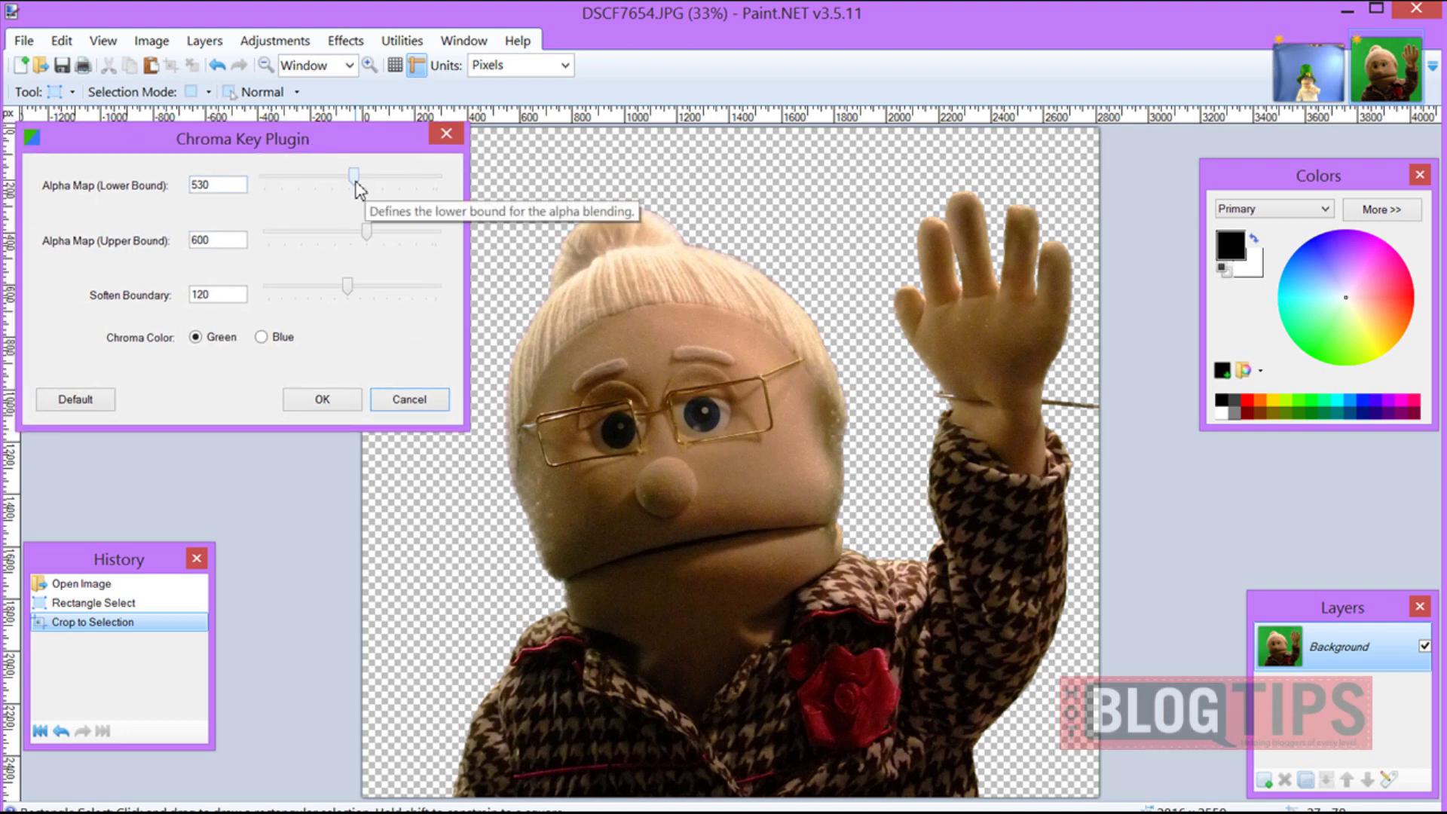
drag(356, 188, 365, 190)
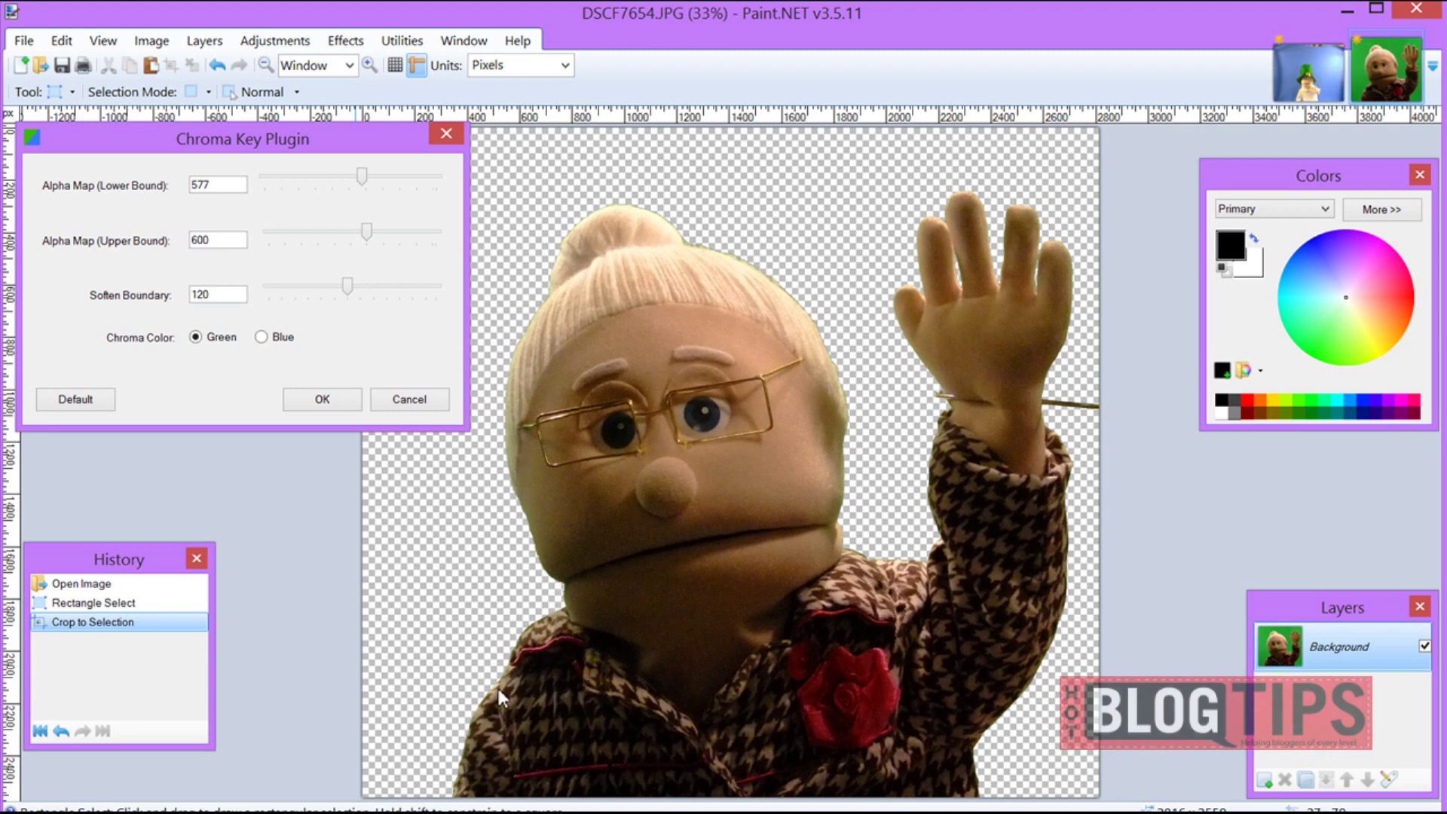
click(320, 401)
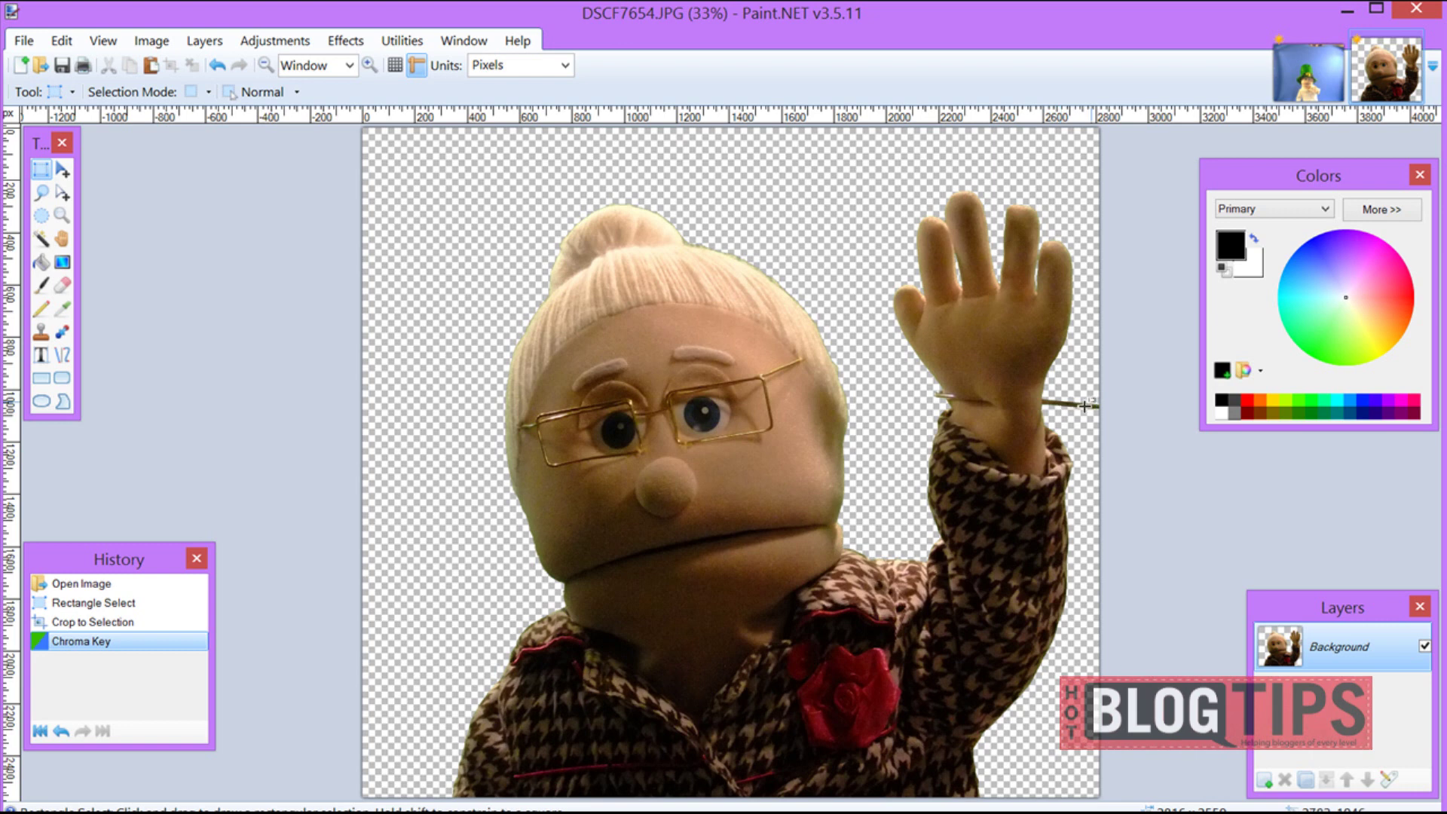
- Erase the leftover remnants beside the raised hand with a 45-pixel Eraser
click(64, 293)
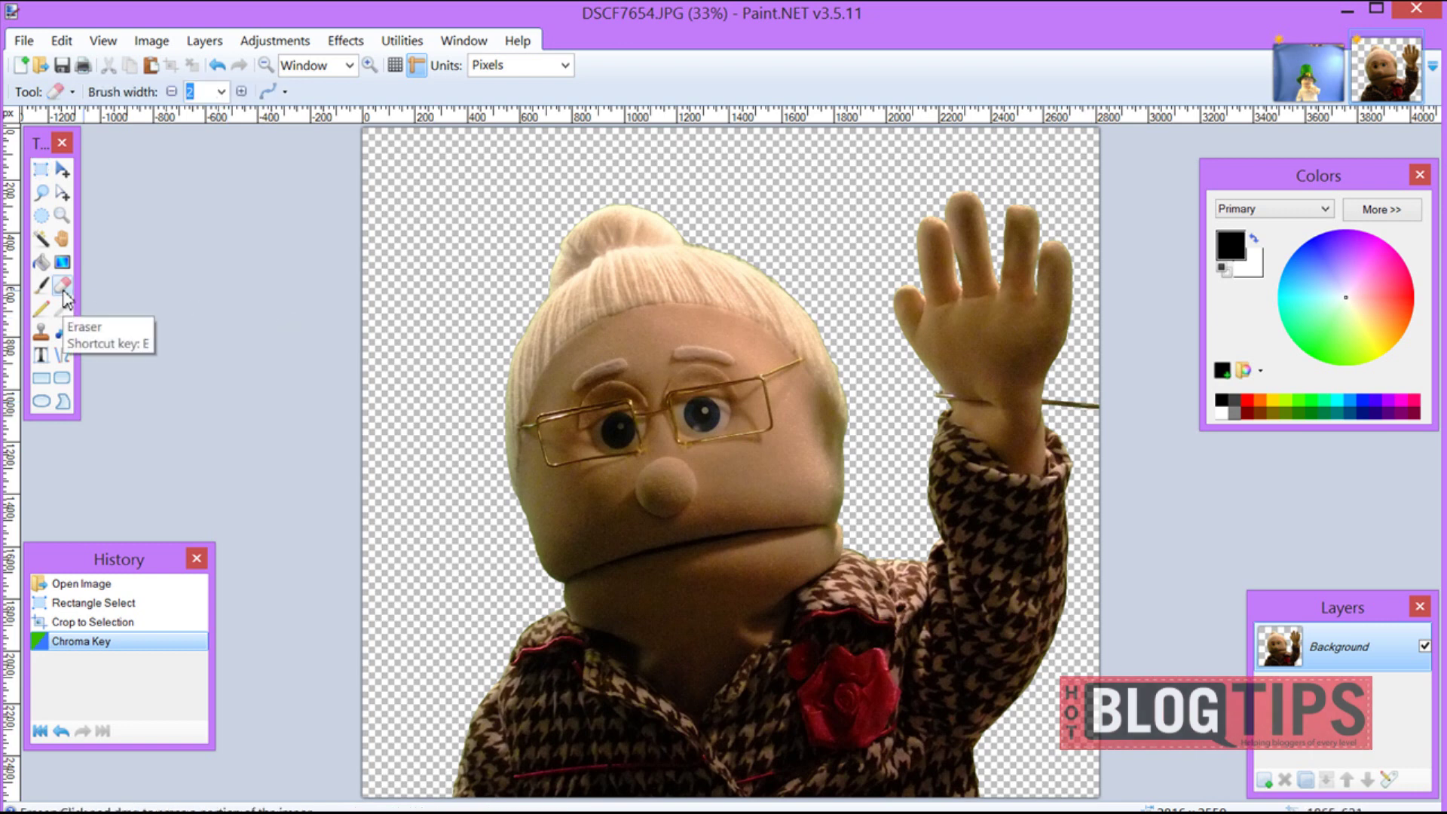
click(220, 92)
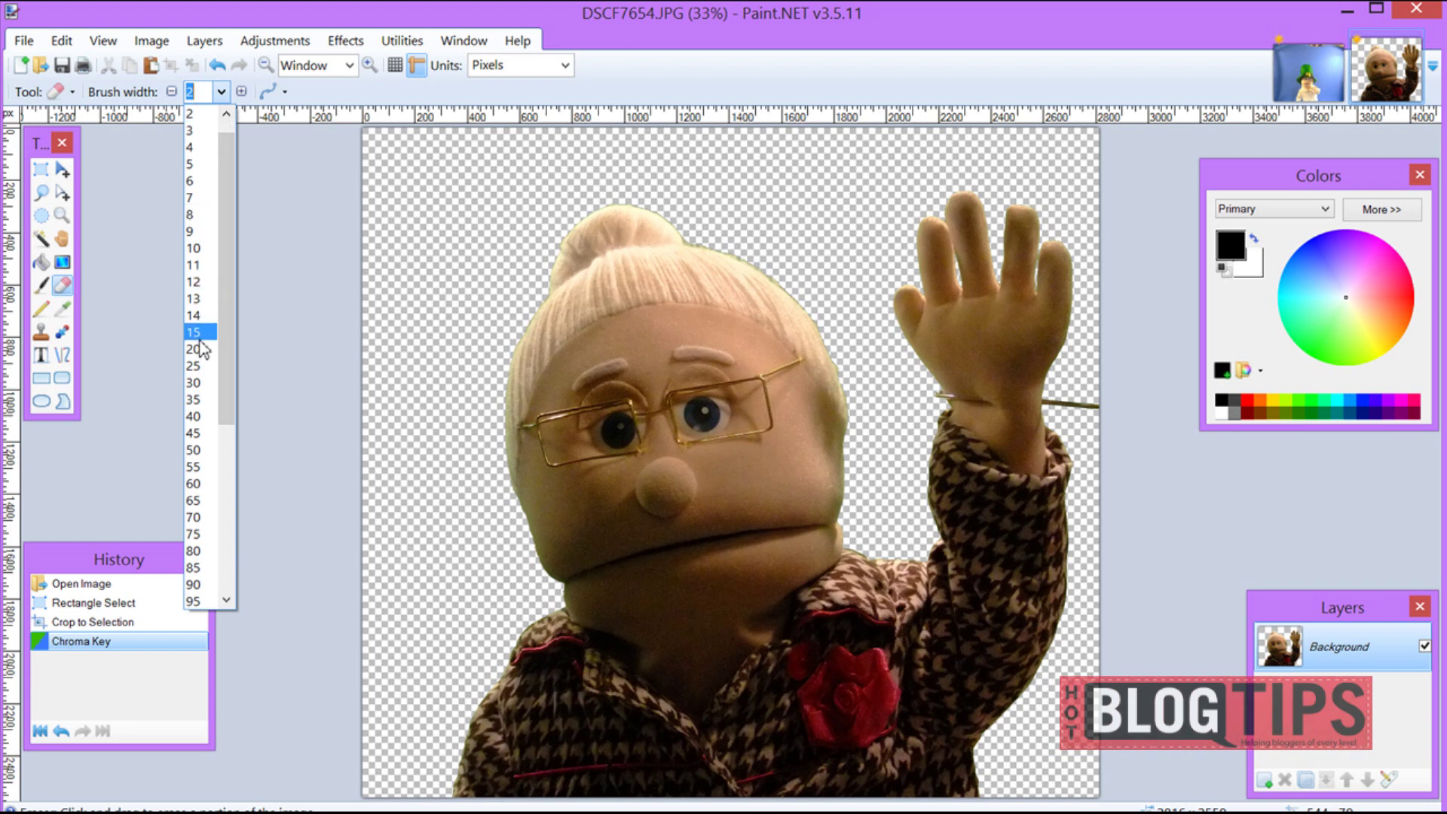
click(194, 433)
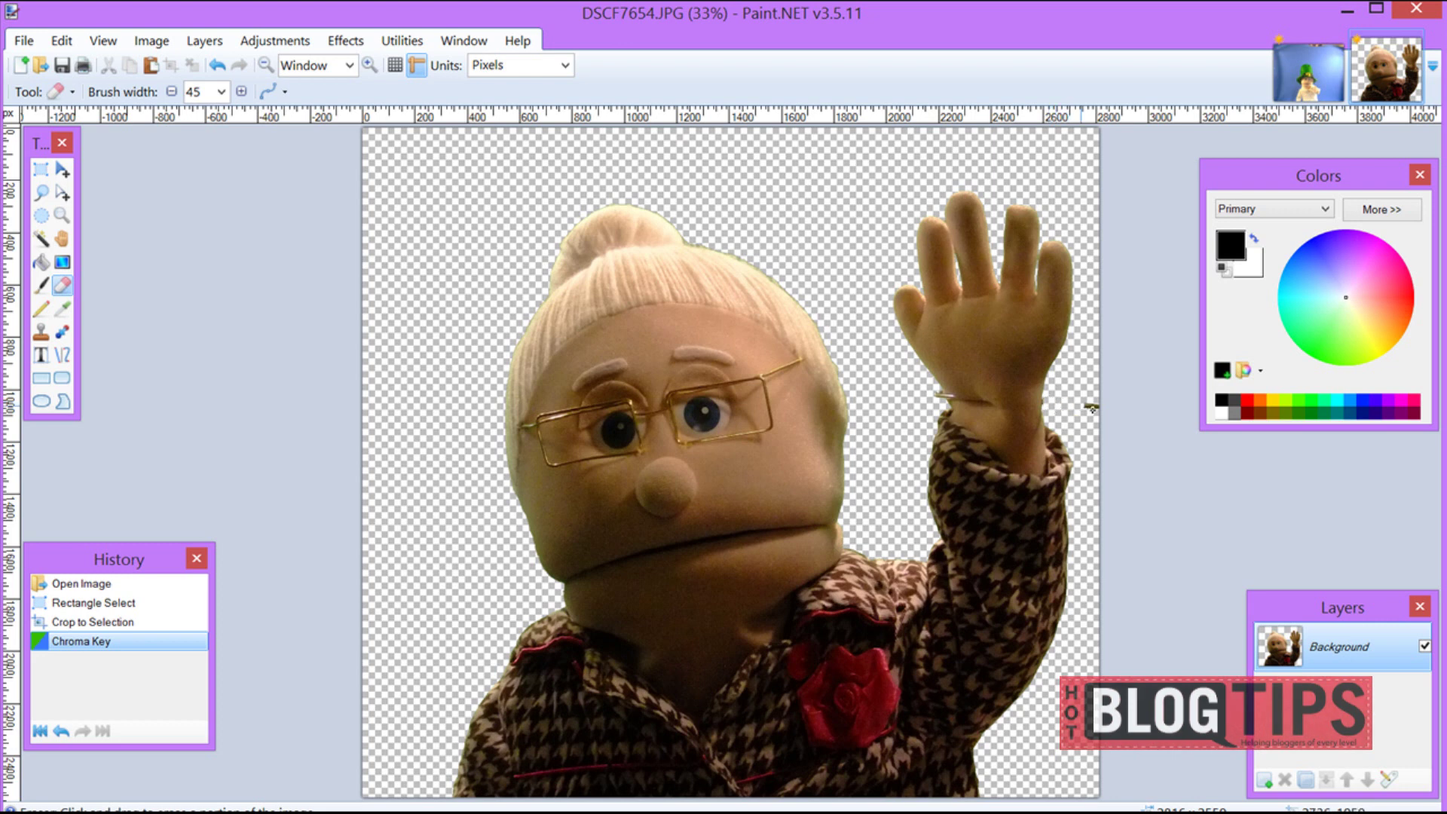
drag(1102, 409, 1063, 406)
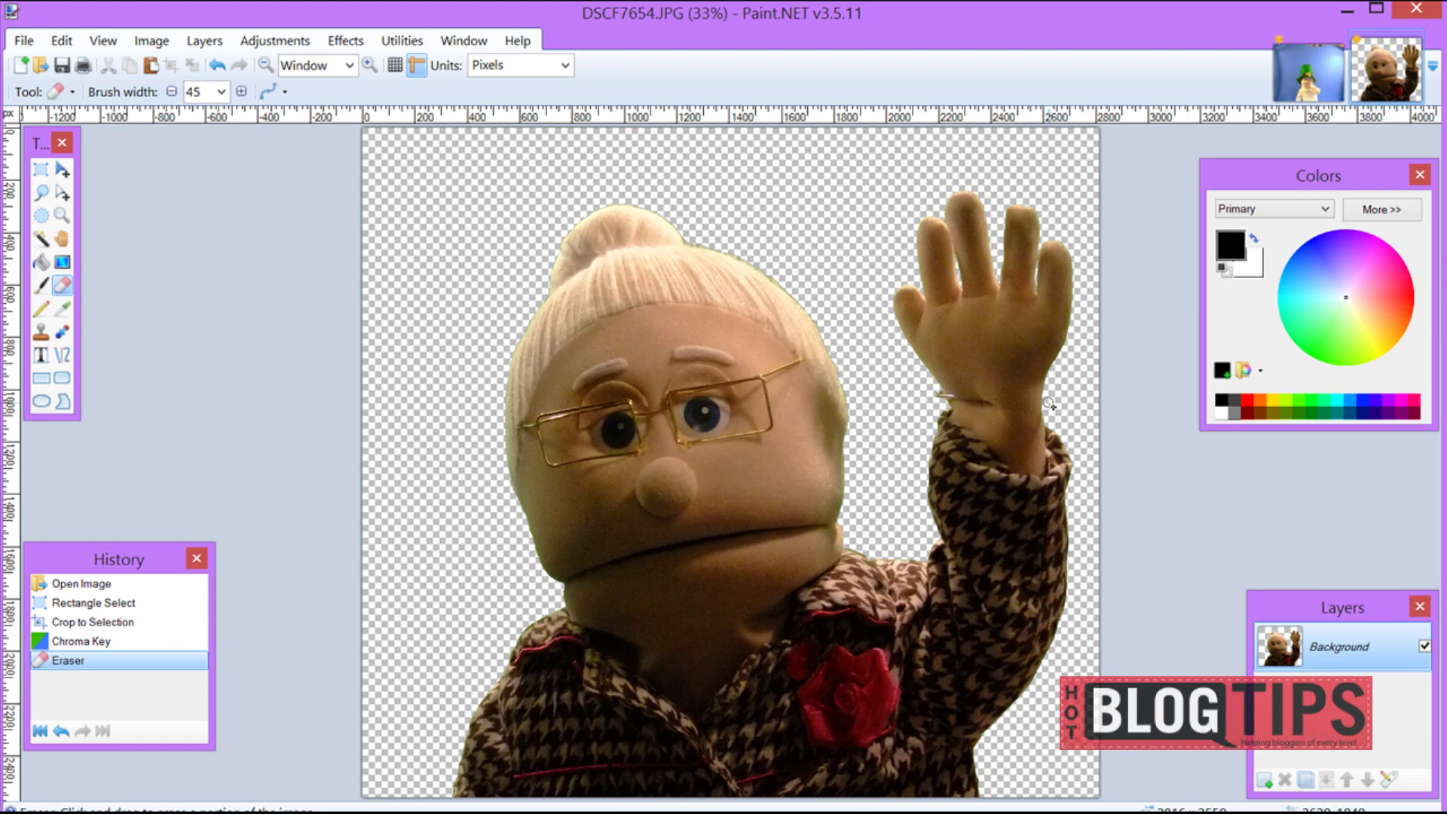
drag(1049, 404, 1065, 400)
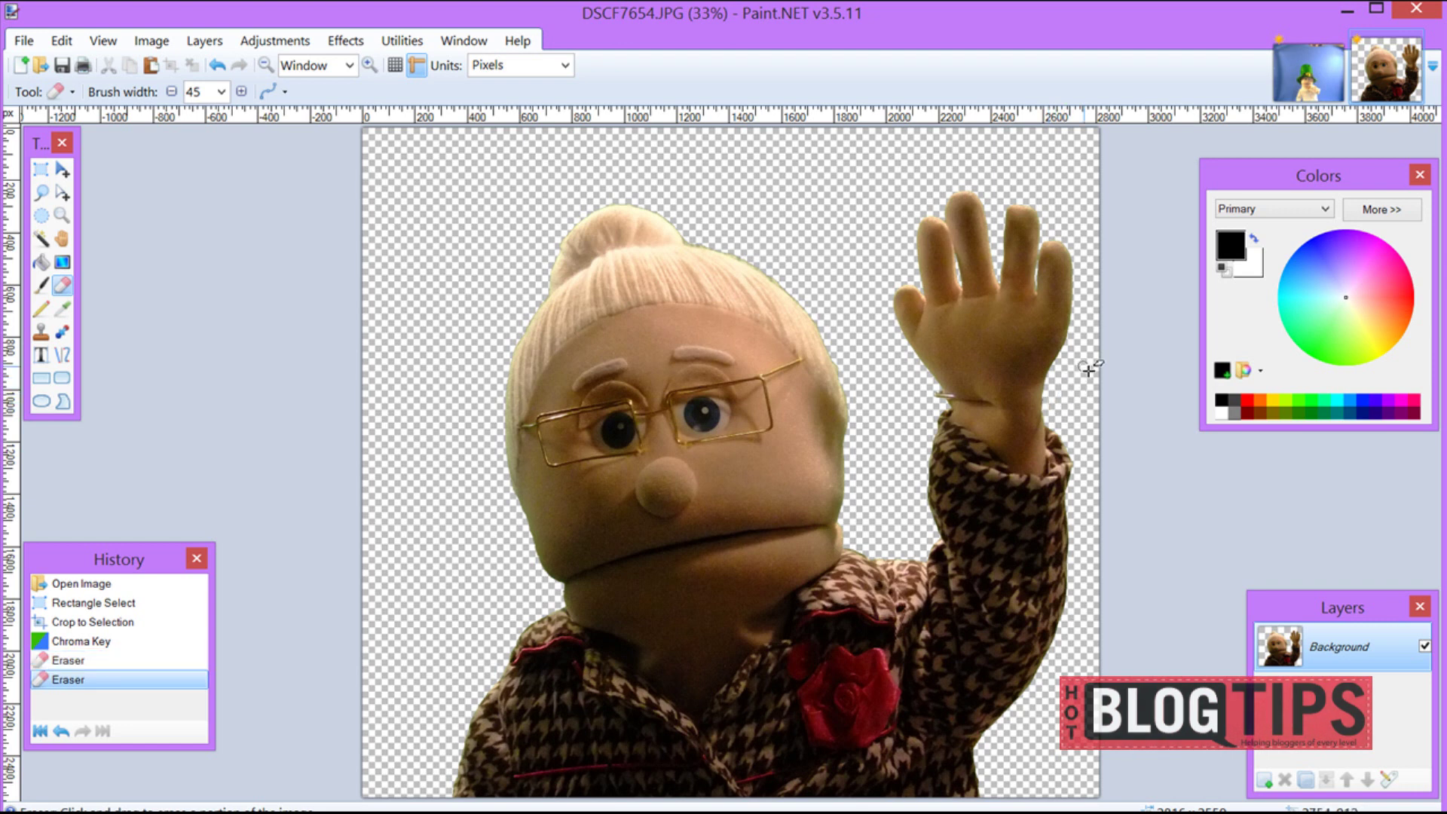
click(941, 399)
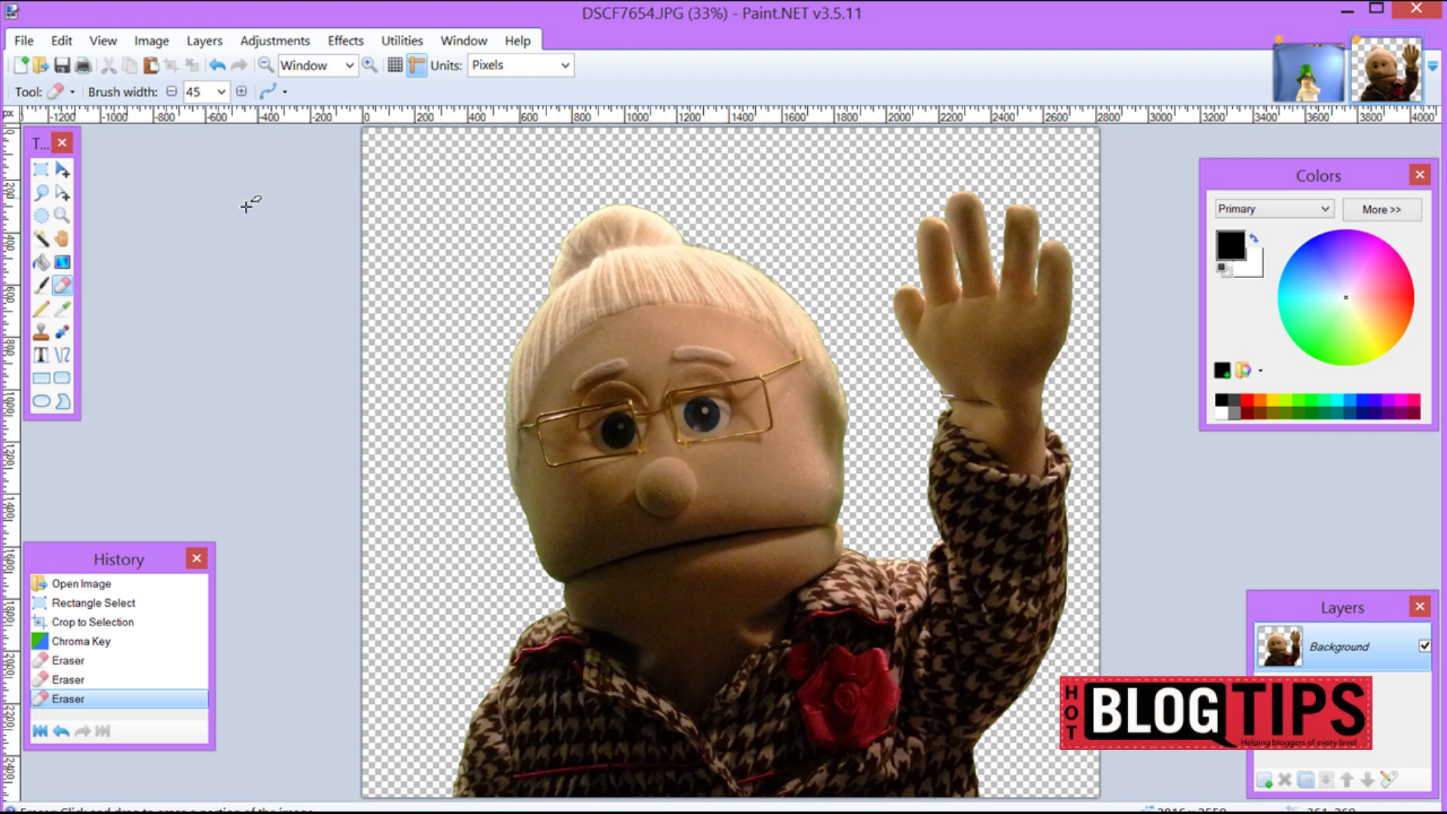
- Save the image as PNG 'DSCF7654 - 1', then switch to the DSCF9045 leprechaun photo
click(25, 41)
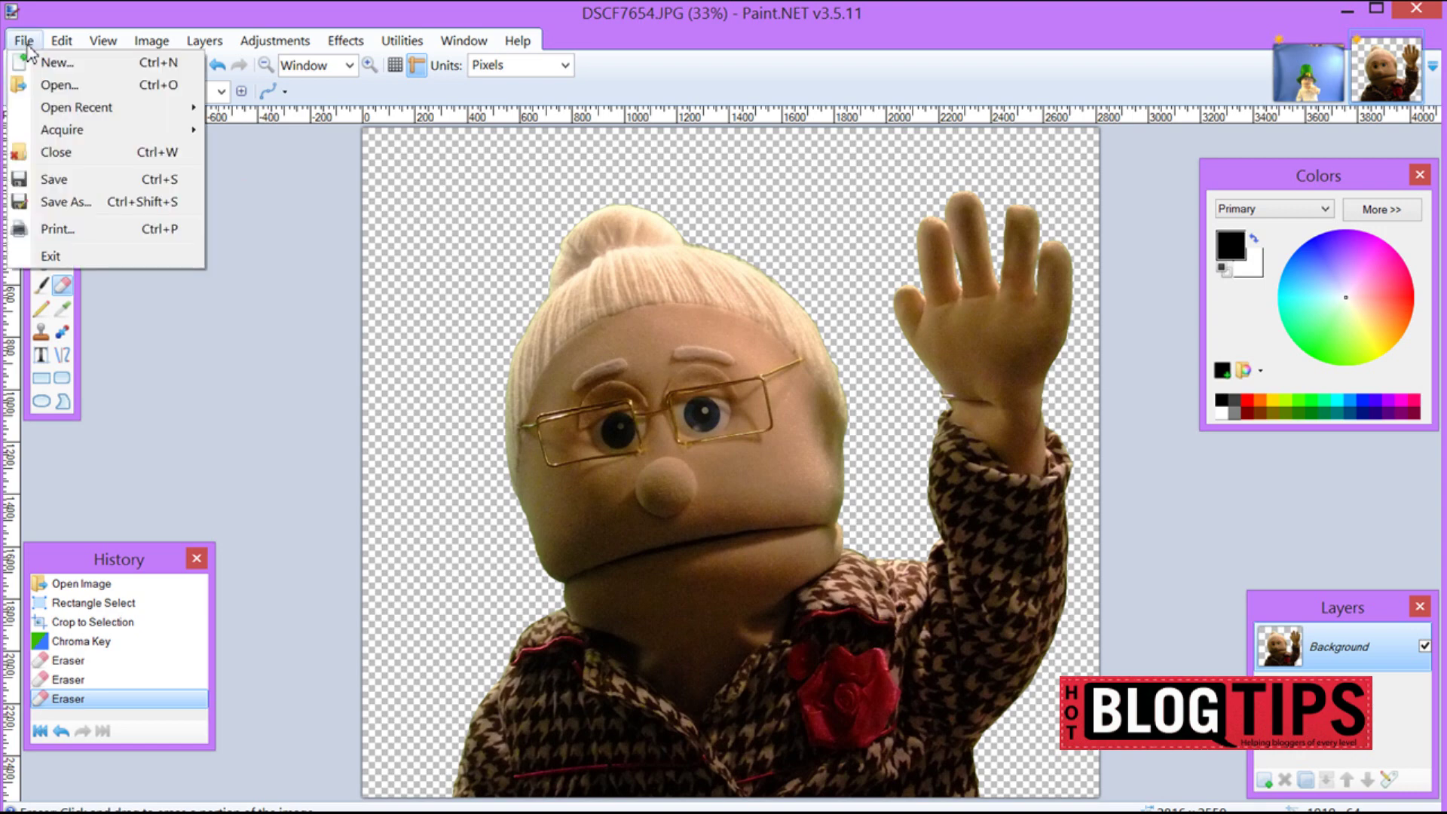
click(79, 200)
click(254, 434)
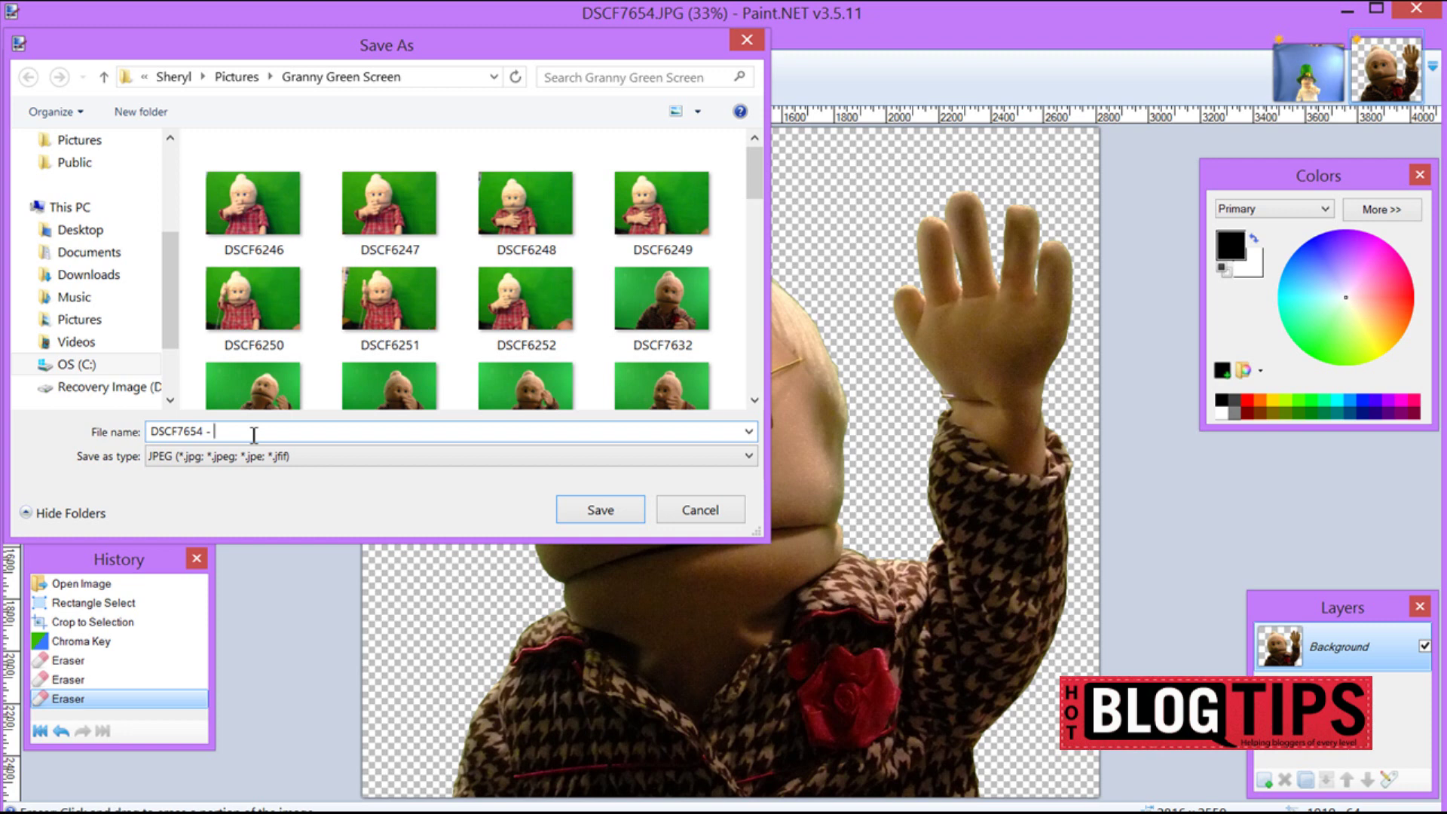
click(292, 458)
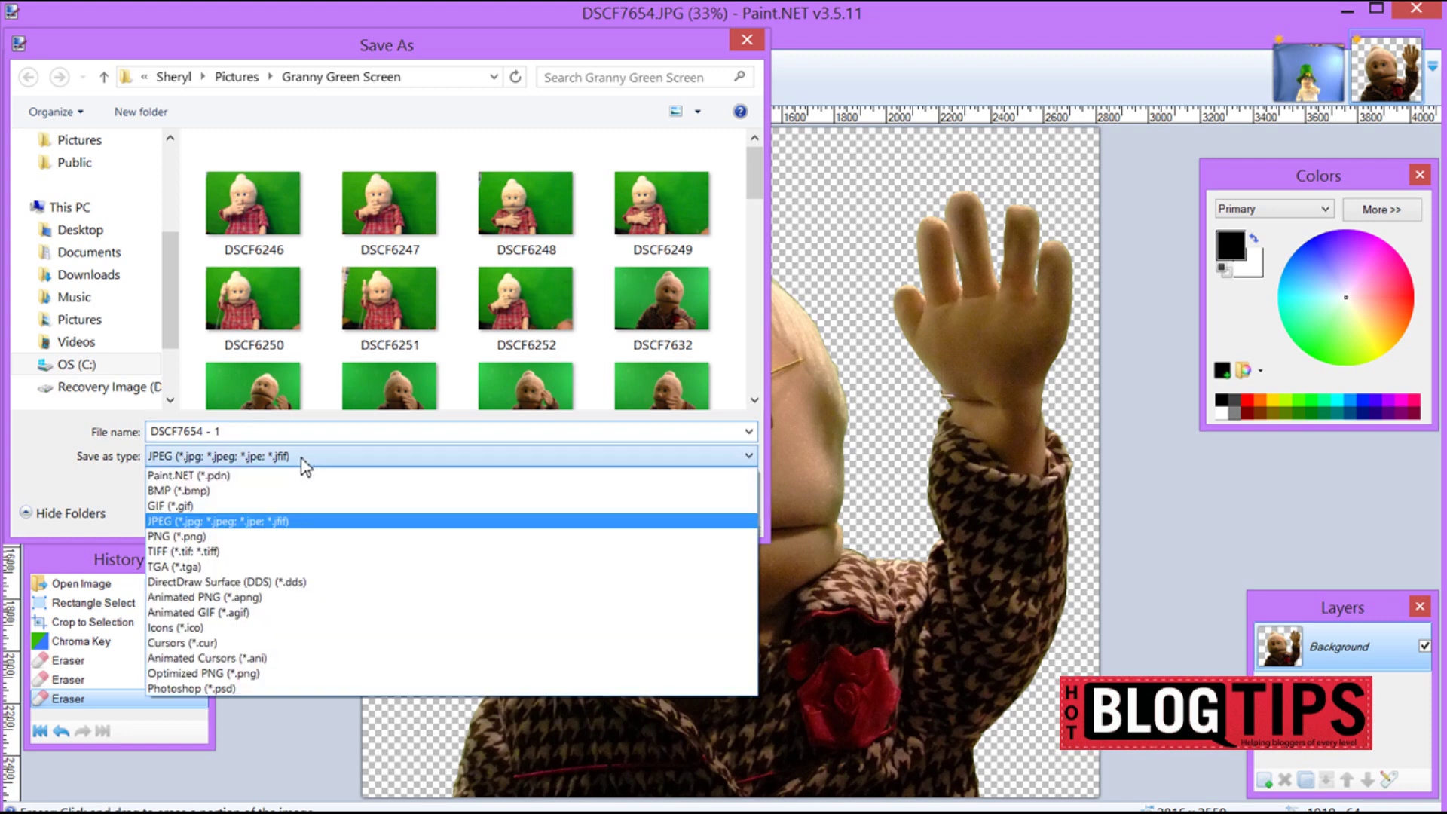
click(271, 537)
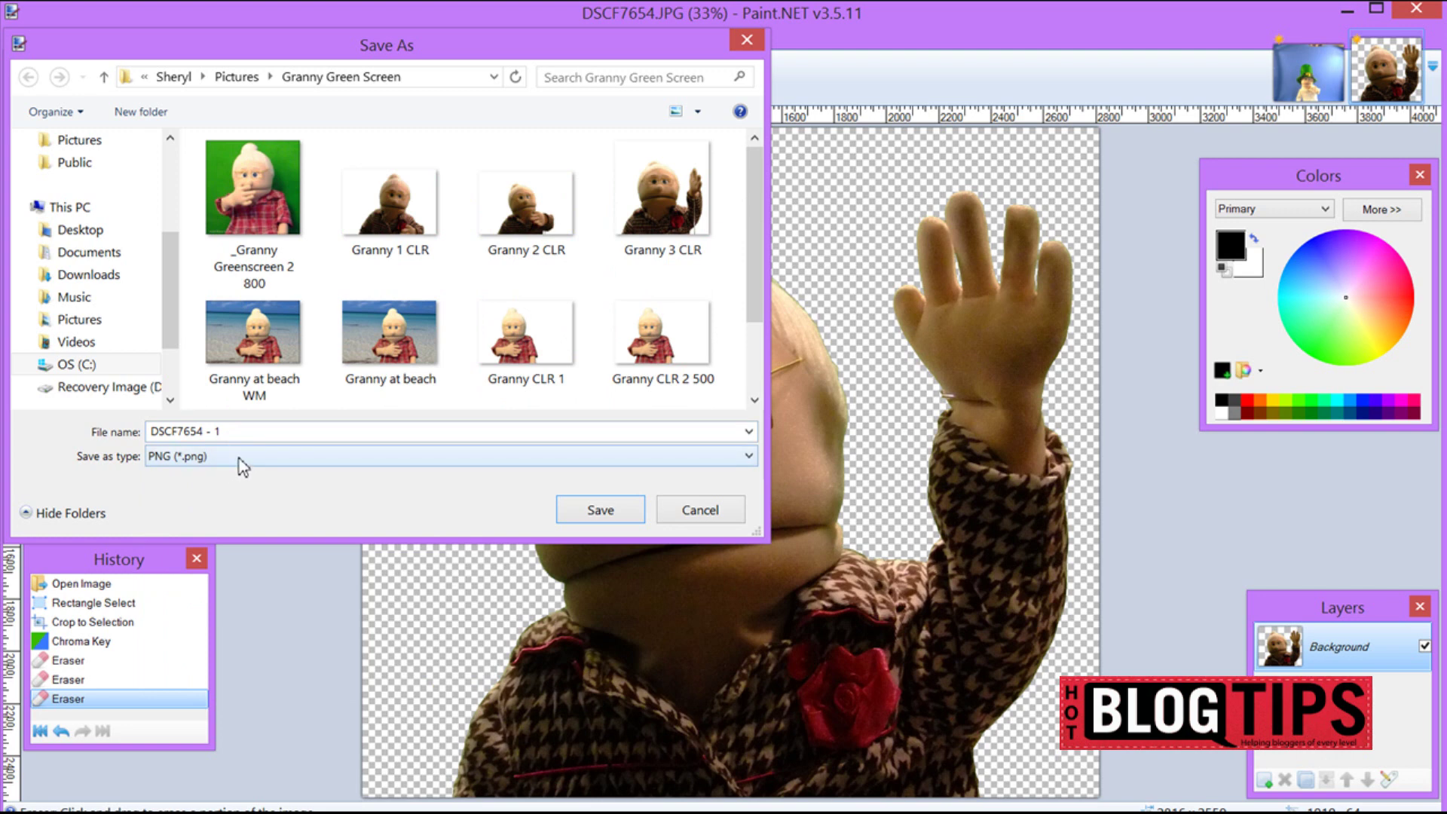
click(599, 510)
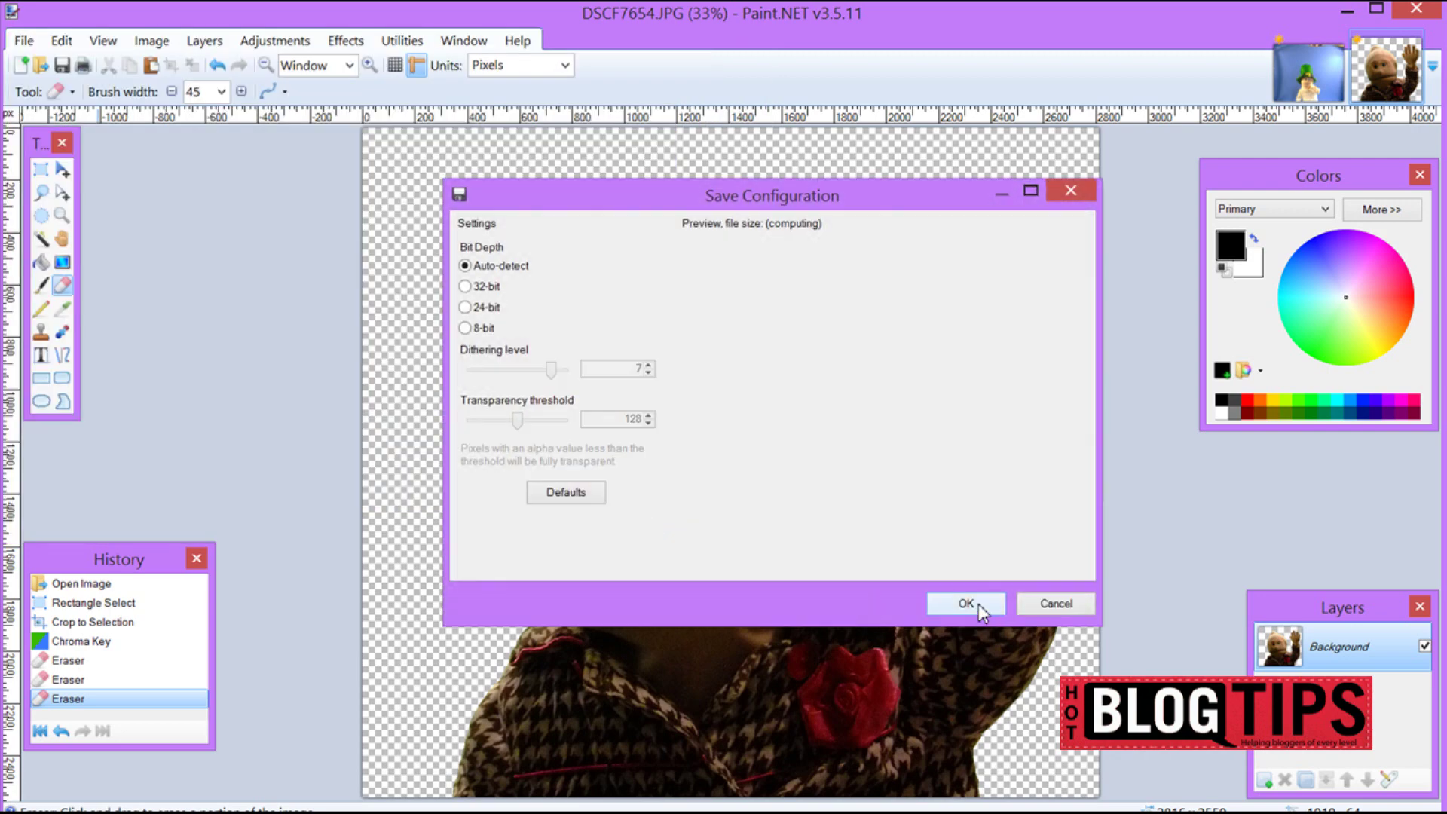
click(978, 603)
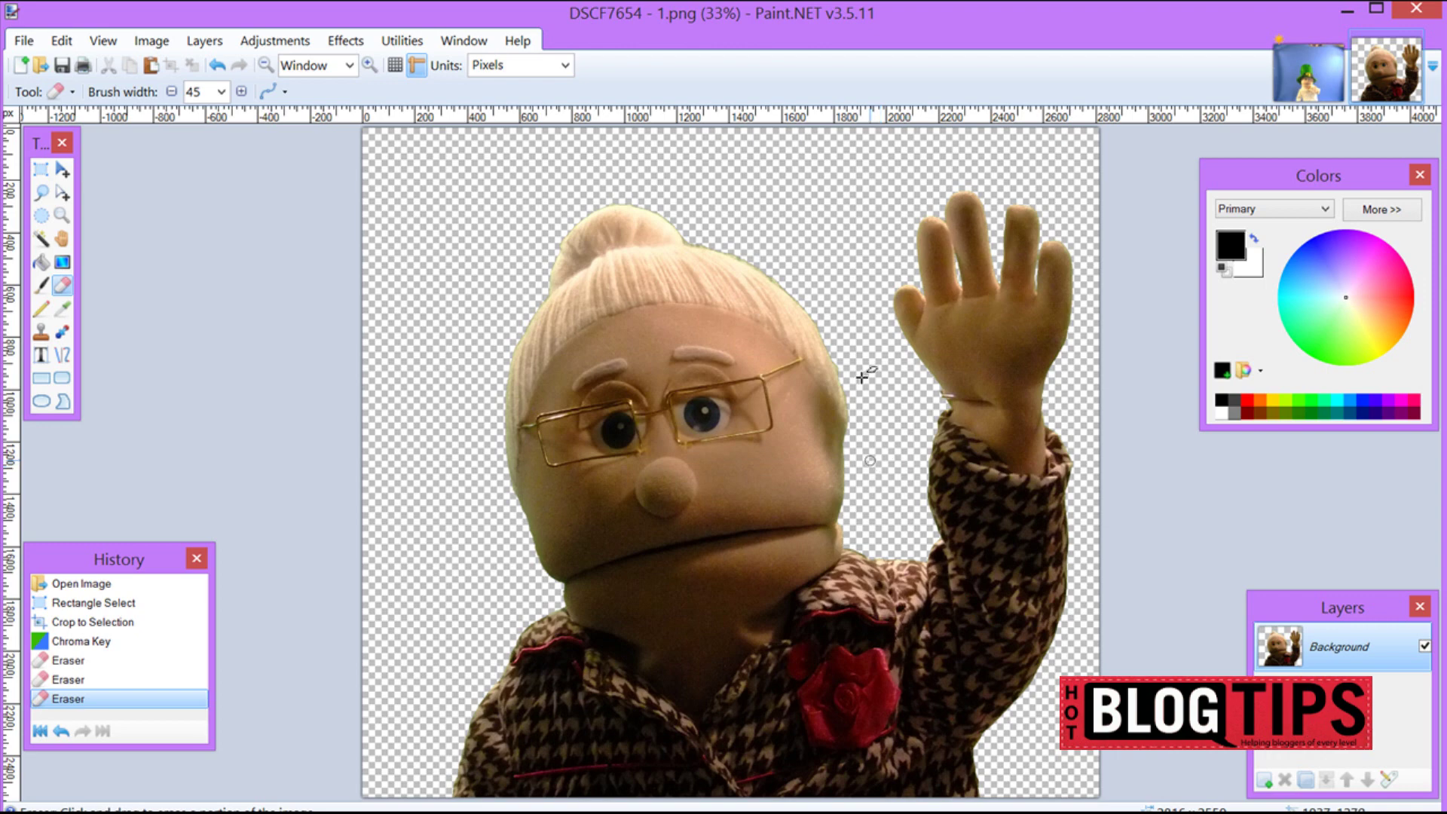
click(1318, 89)
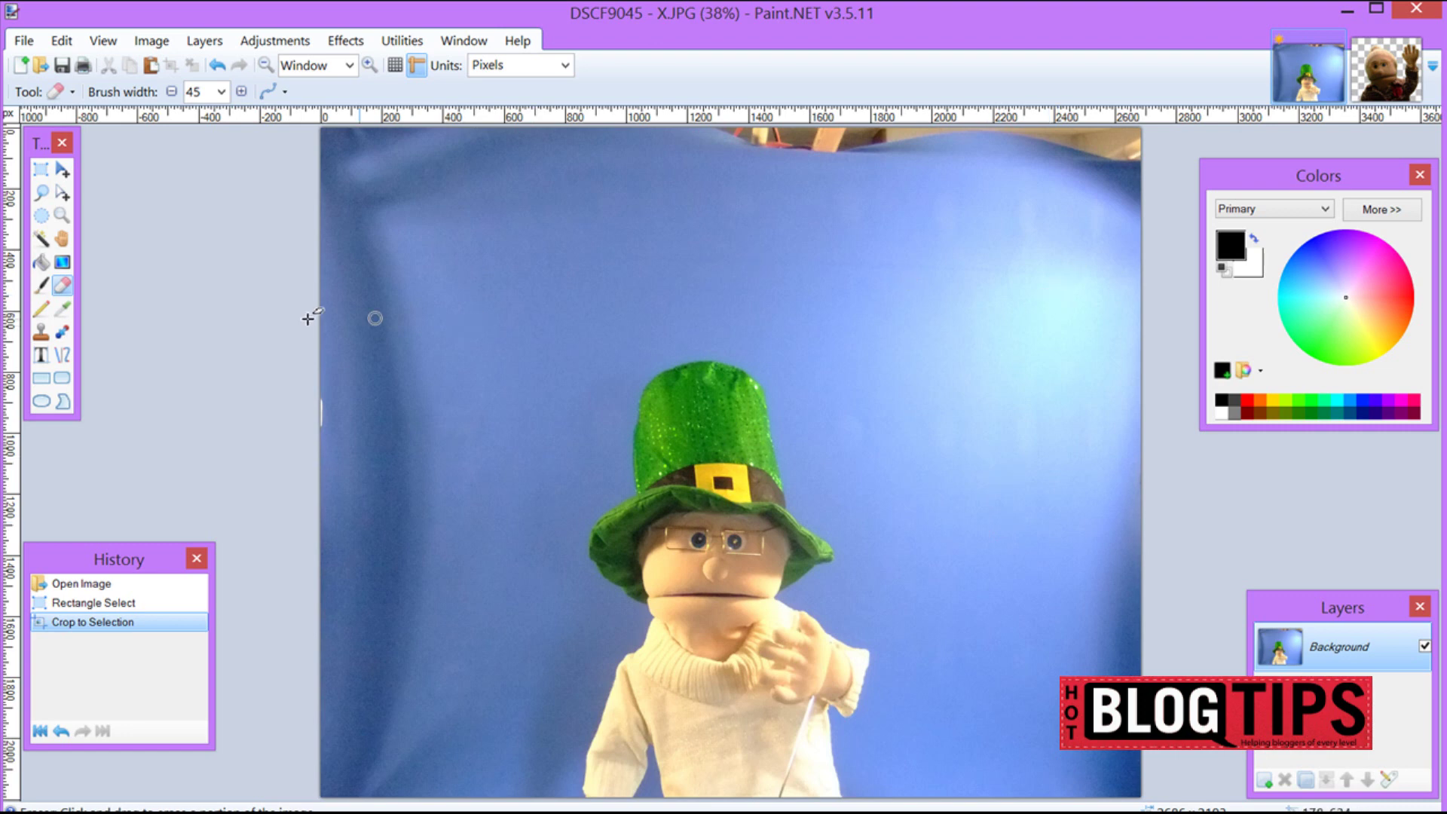
- Crop the leprechaun photo to a rectangle tightly around the puppet
click(40, 175)
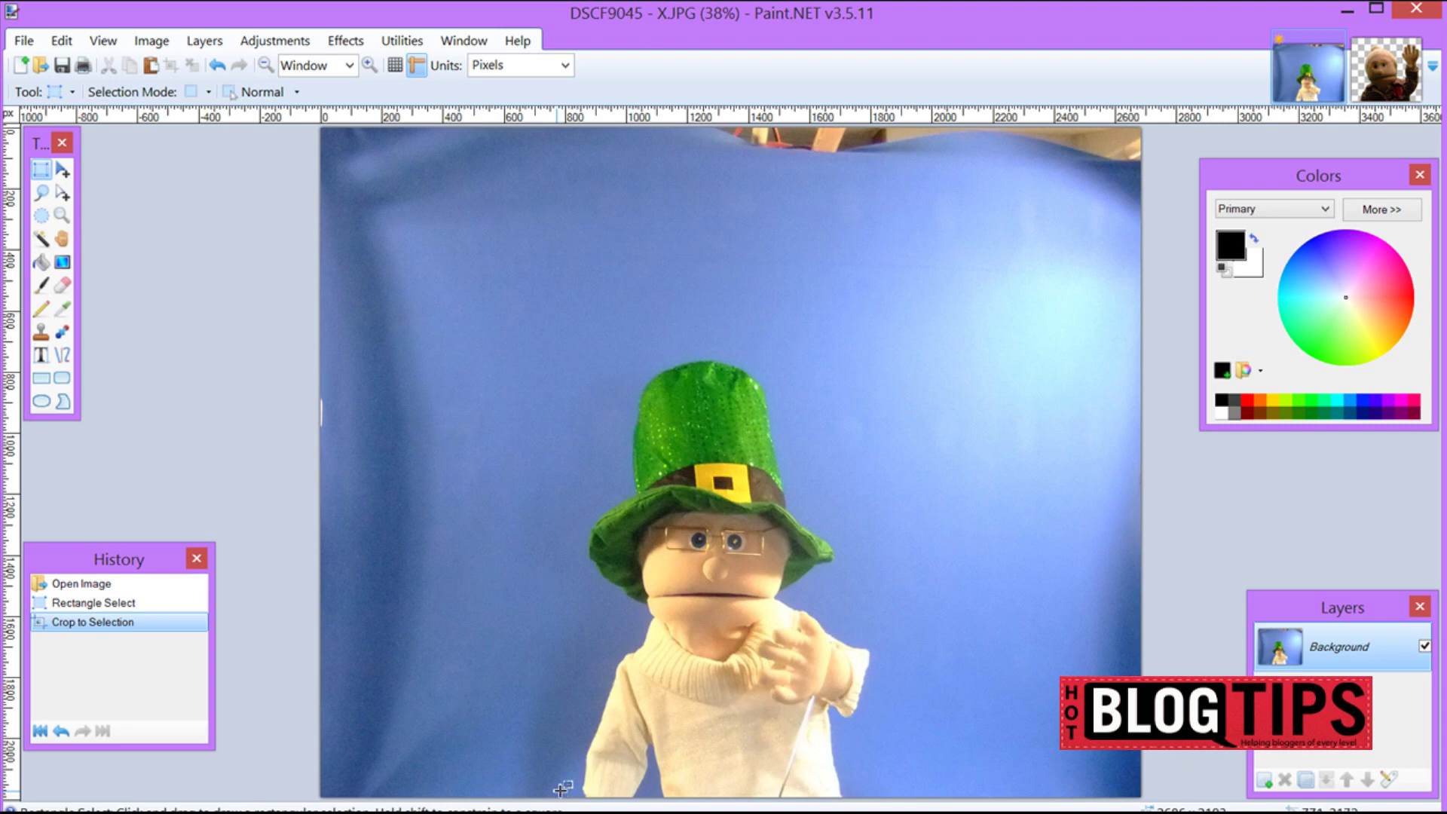
drag(563, 362, 932, 797)
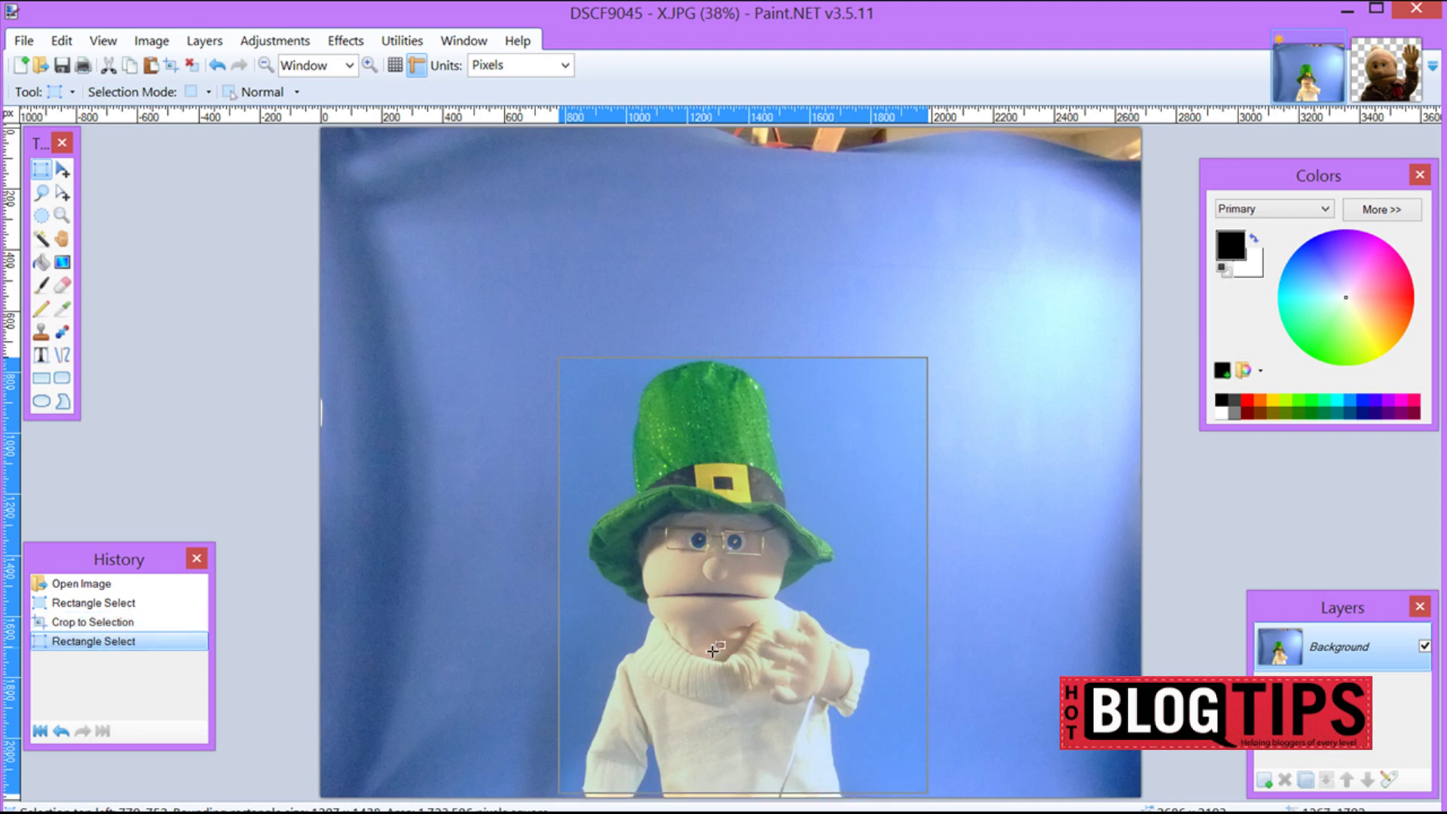
click(151, 41)
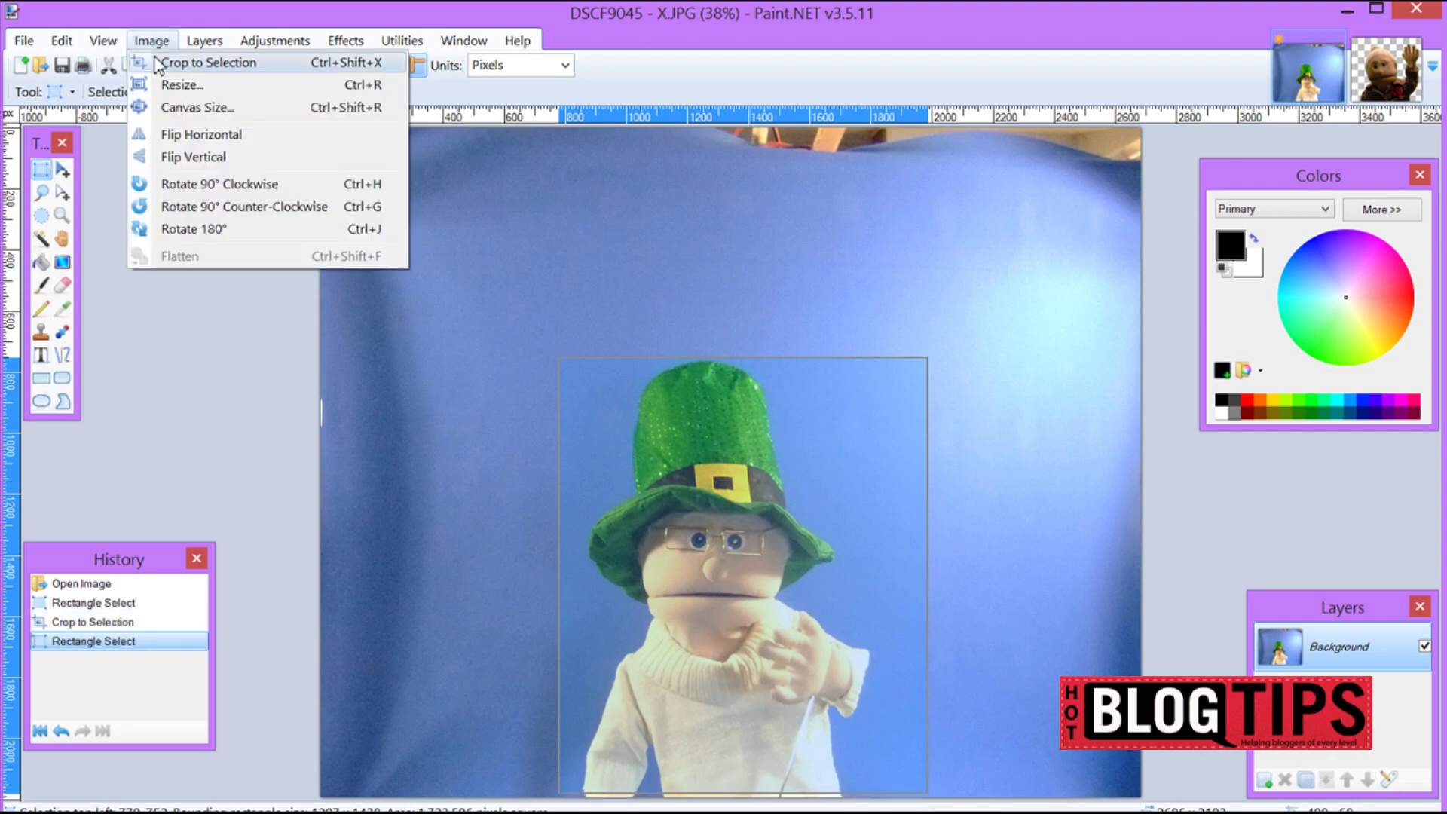
click(208, 62)
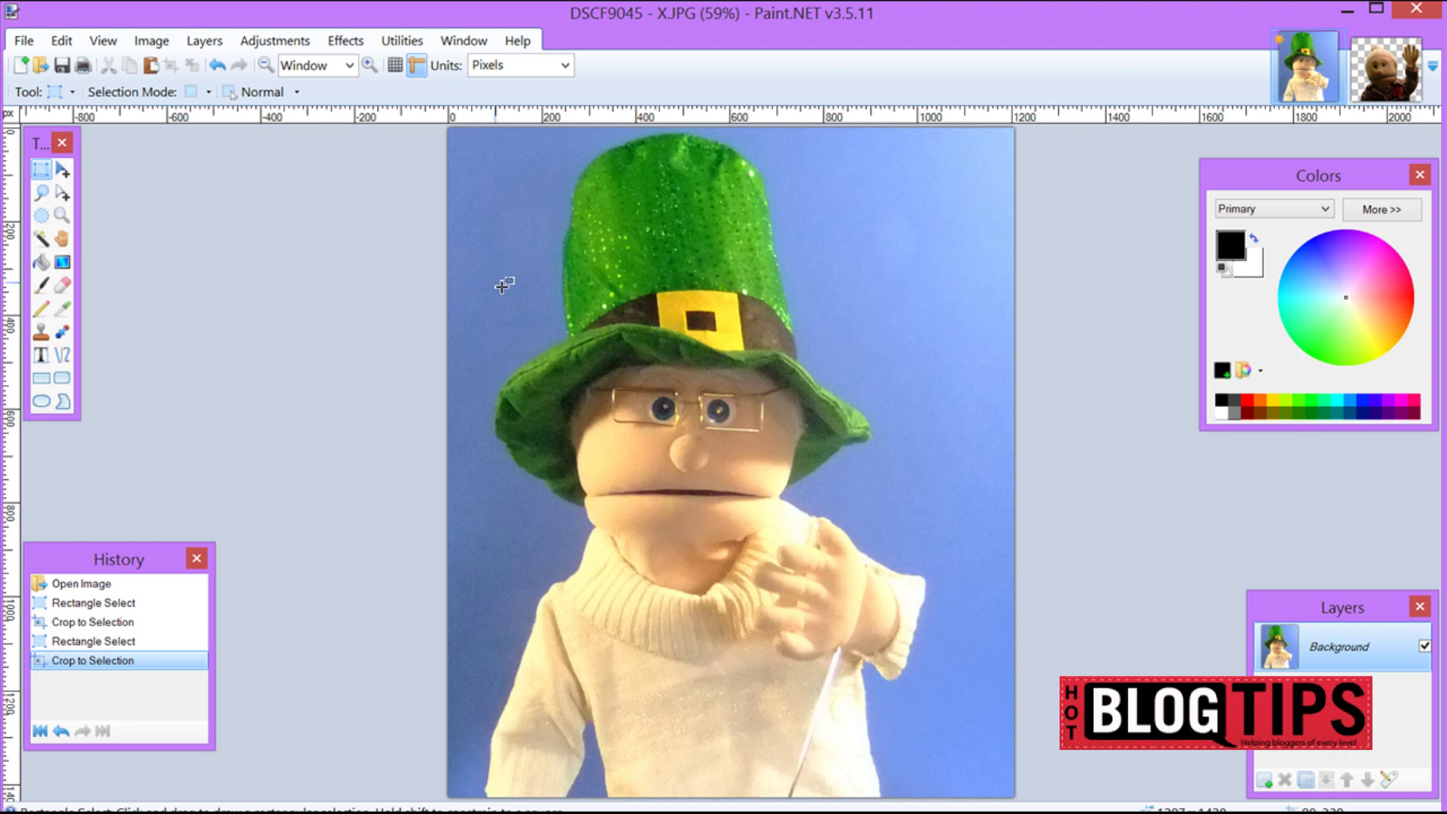
- Apply Chroma Key in Blue mode with the Alpha Map lower bound slightly reduced
click(348, 41)
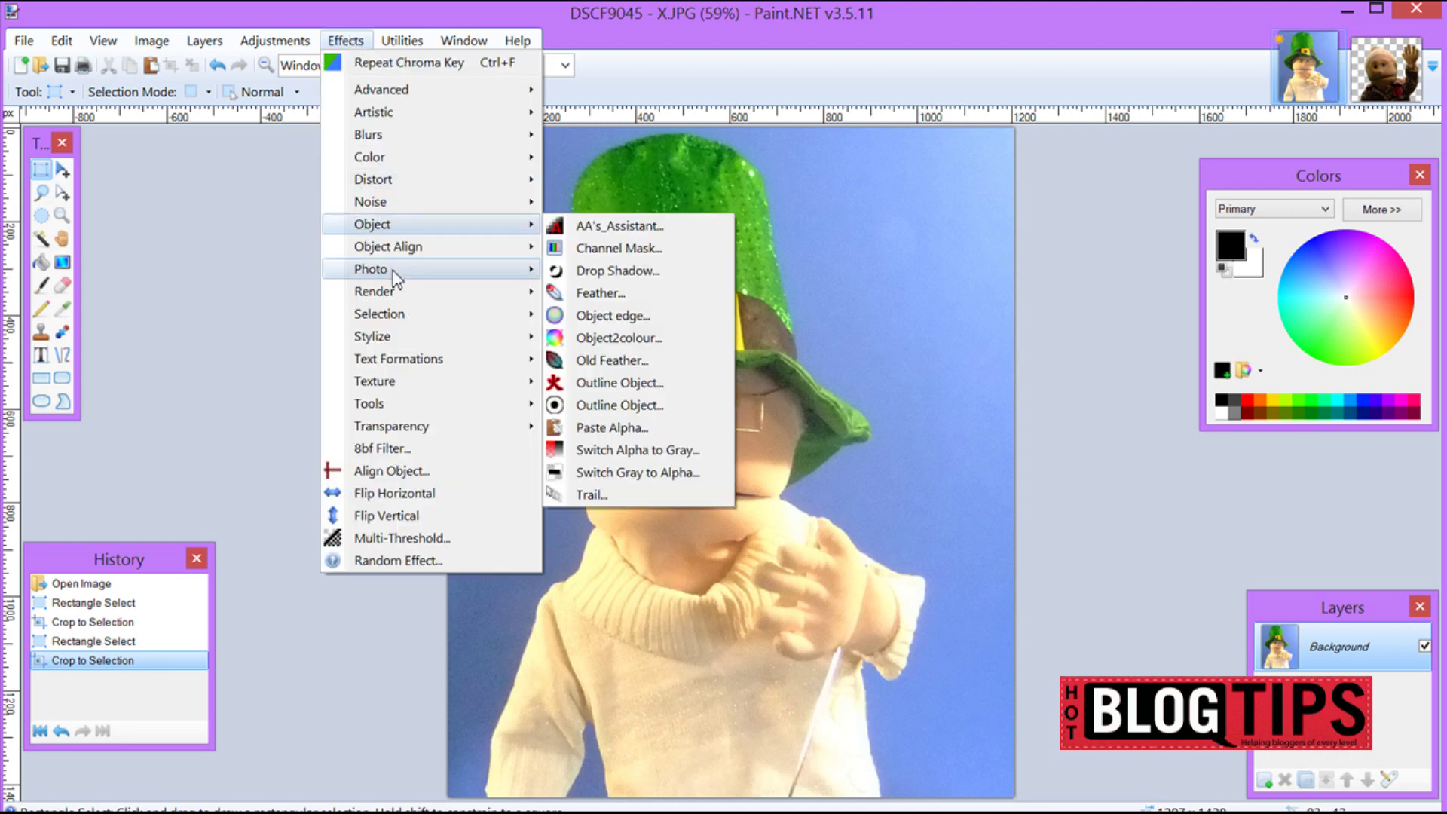
mouse_move(372, 269)
click(601, 317)
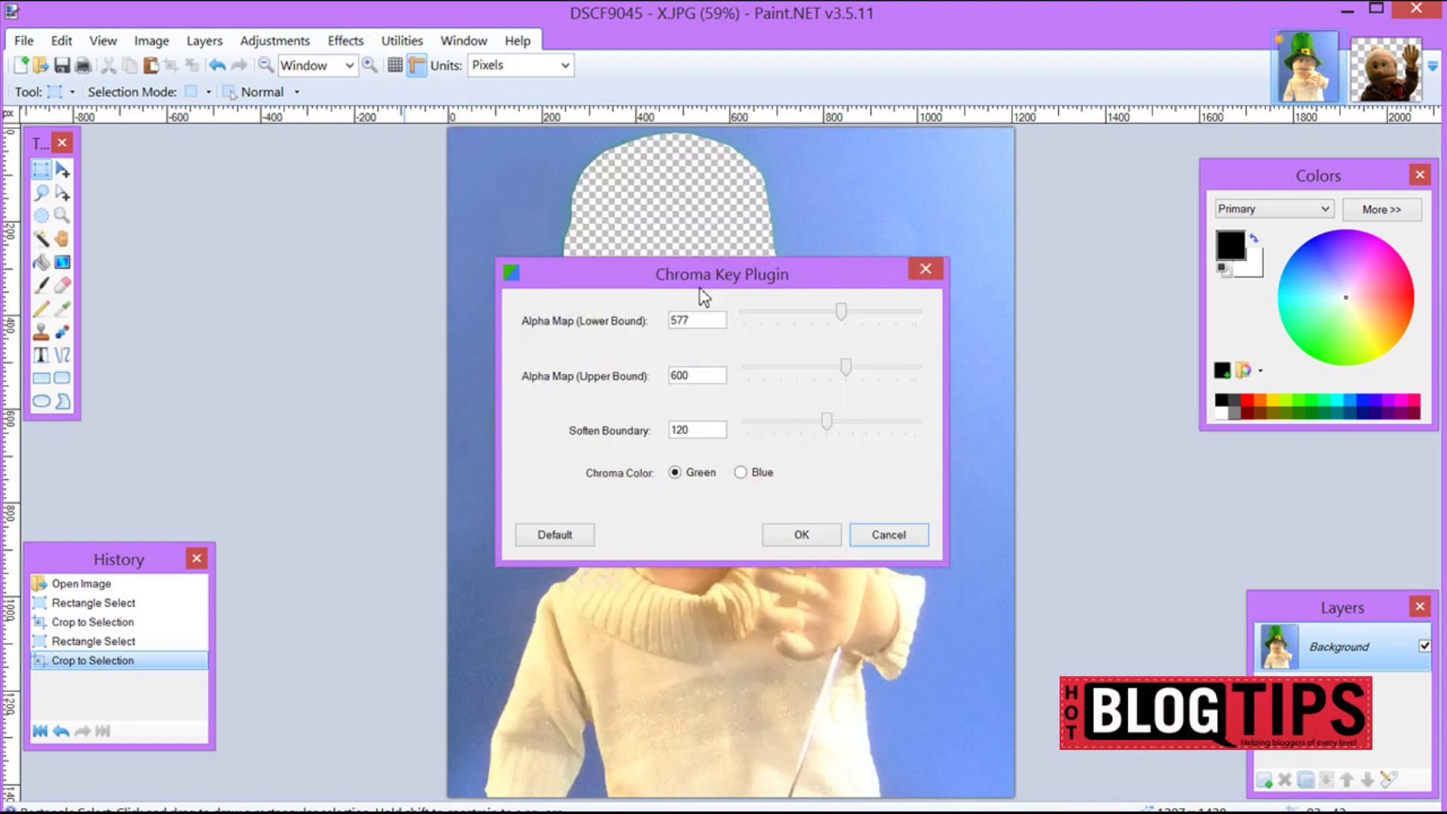
drag(714, 297, 217, 129)
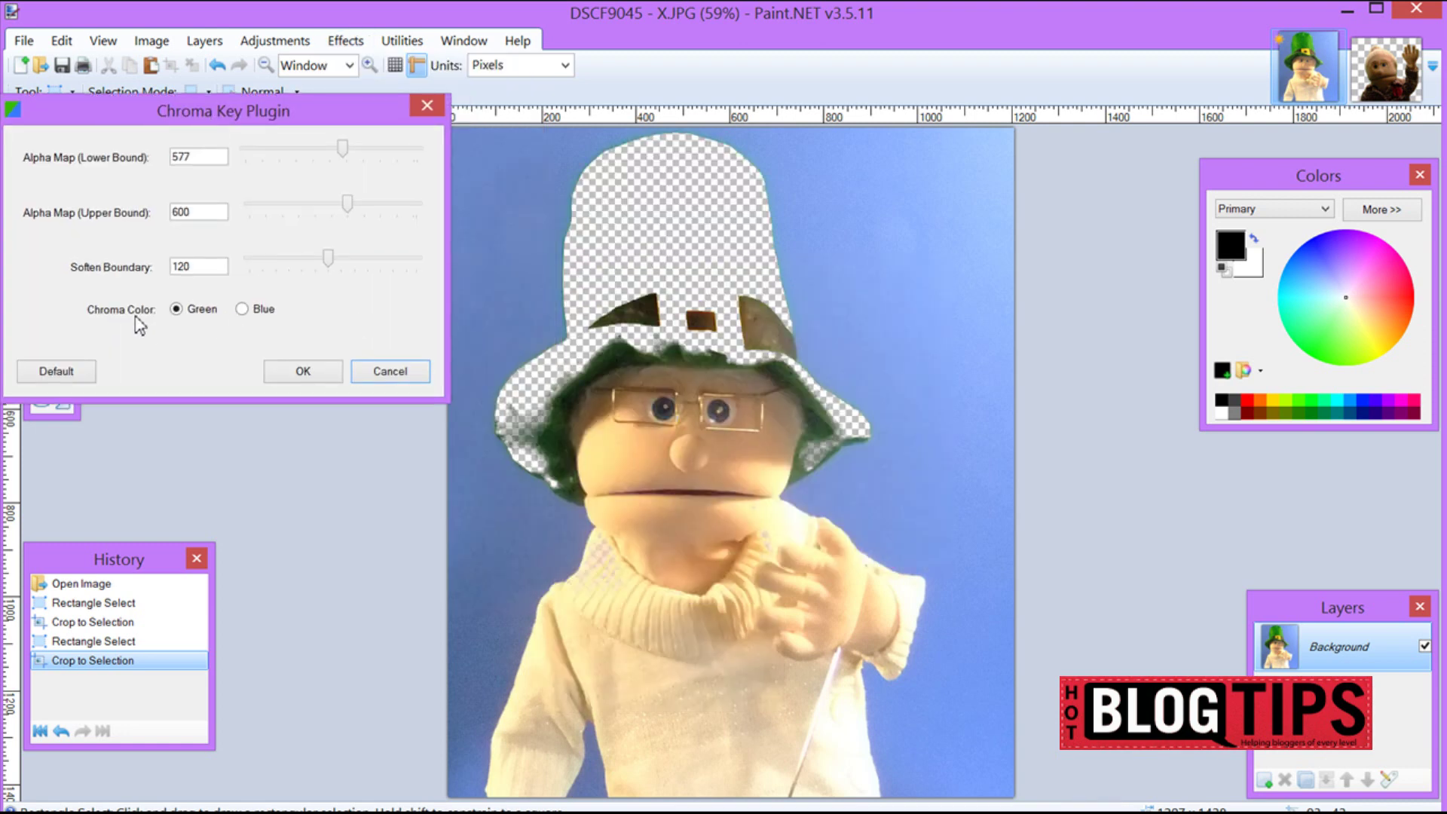
click(241, 309)
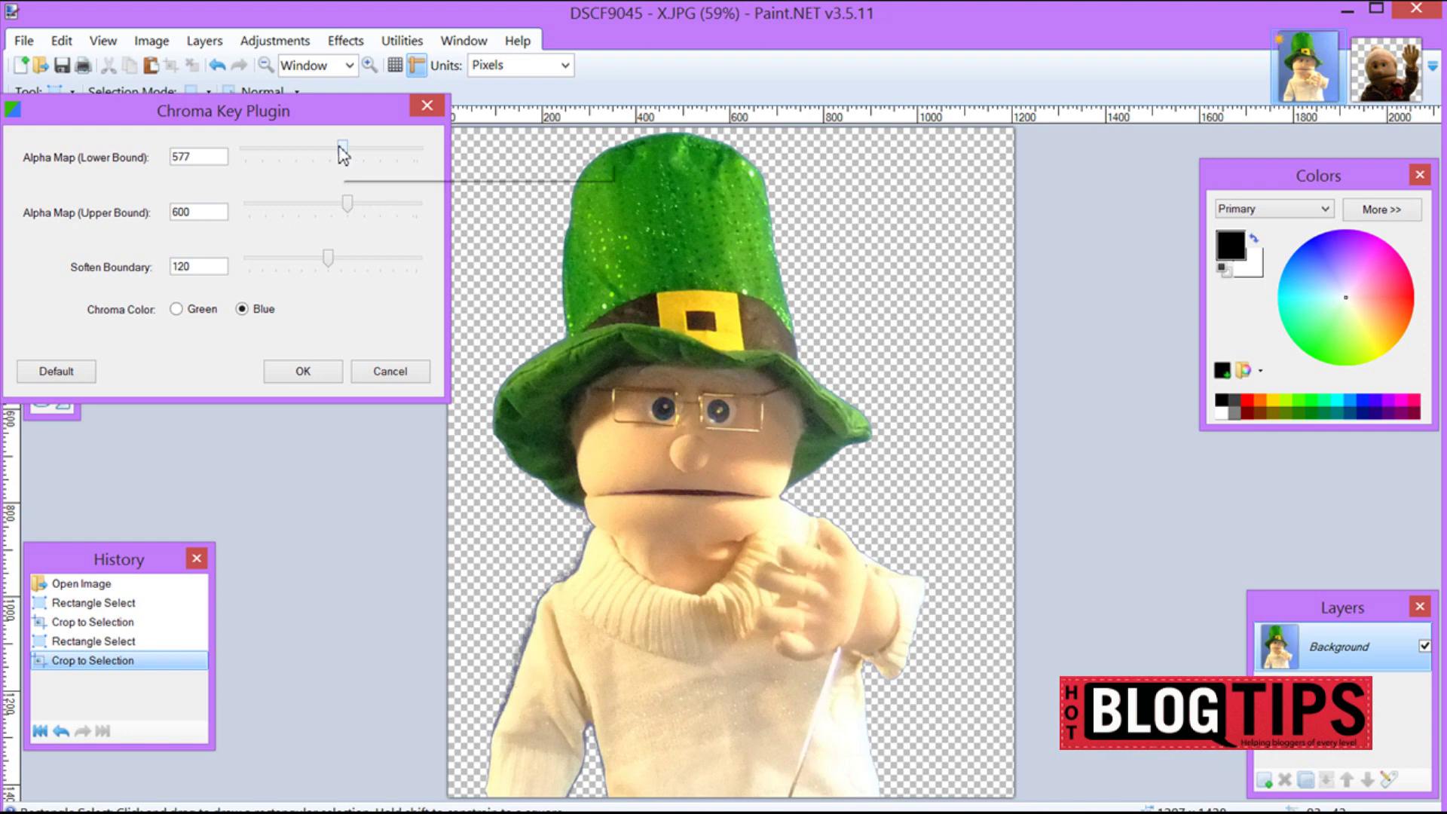
drag(346, 154, 339, 154)
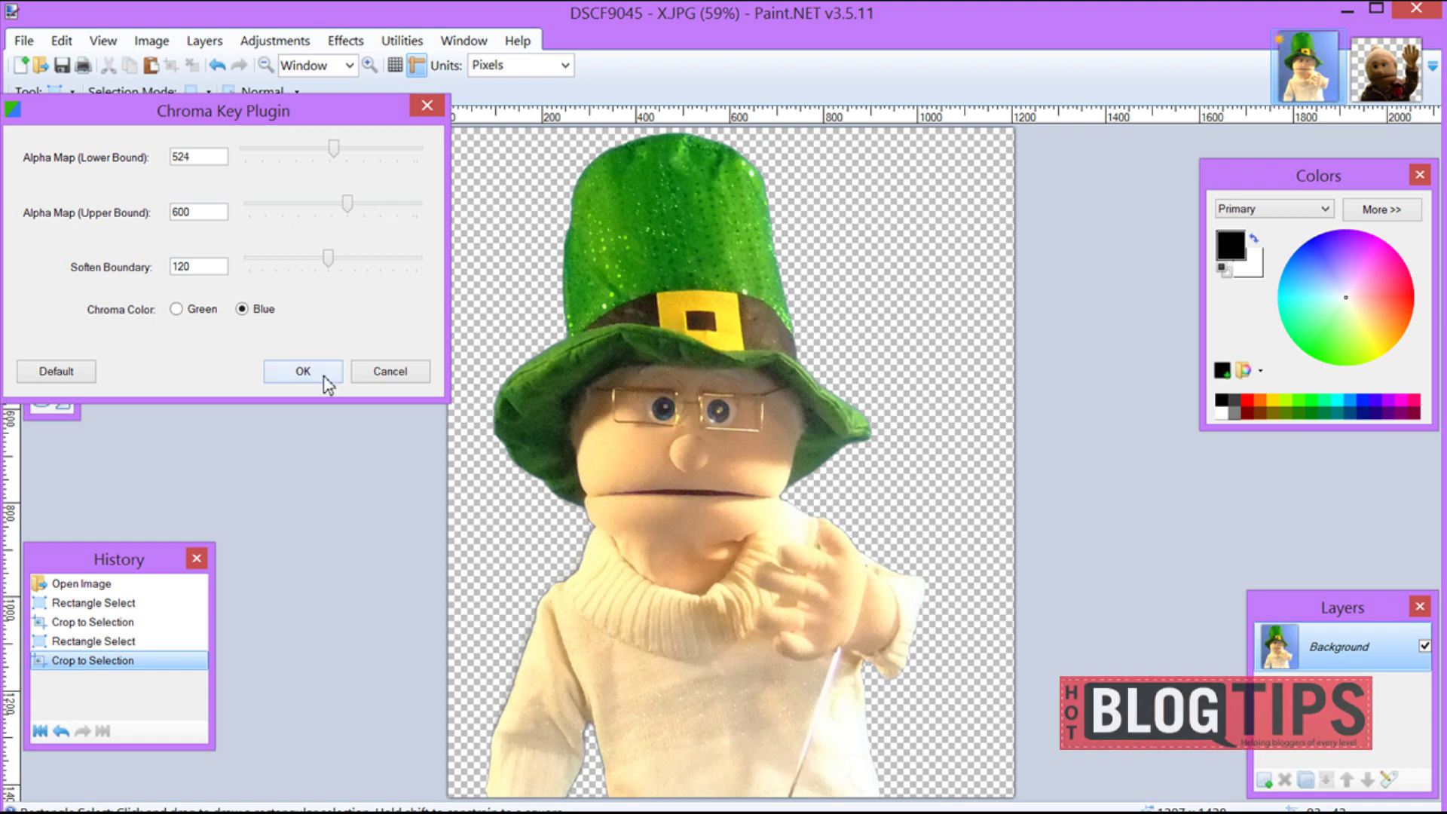
click(302, 371)
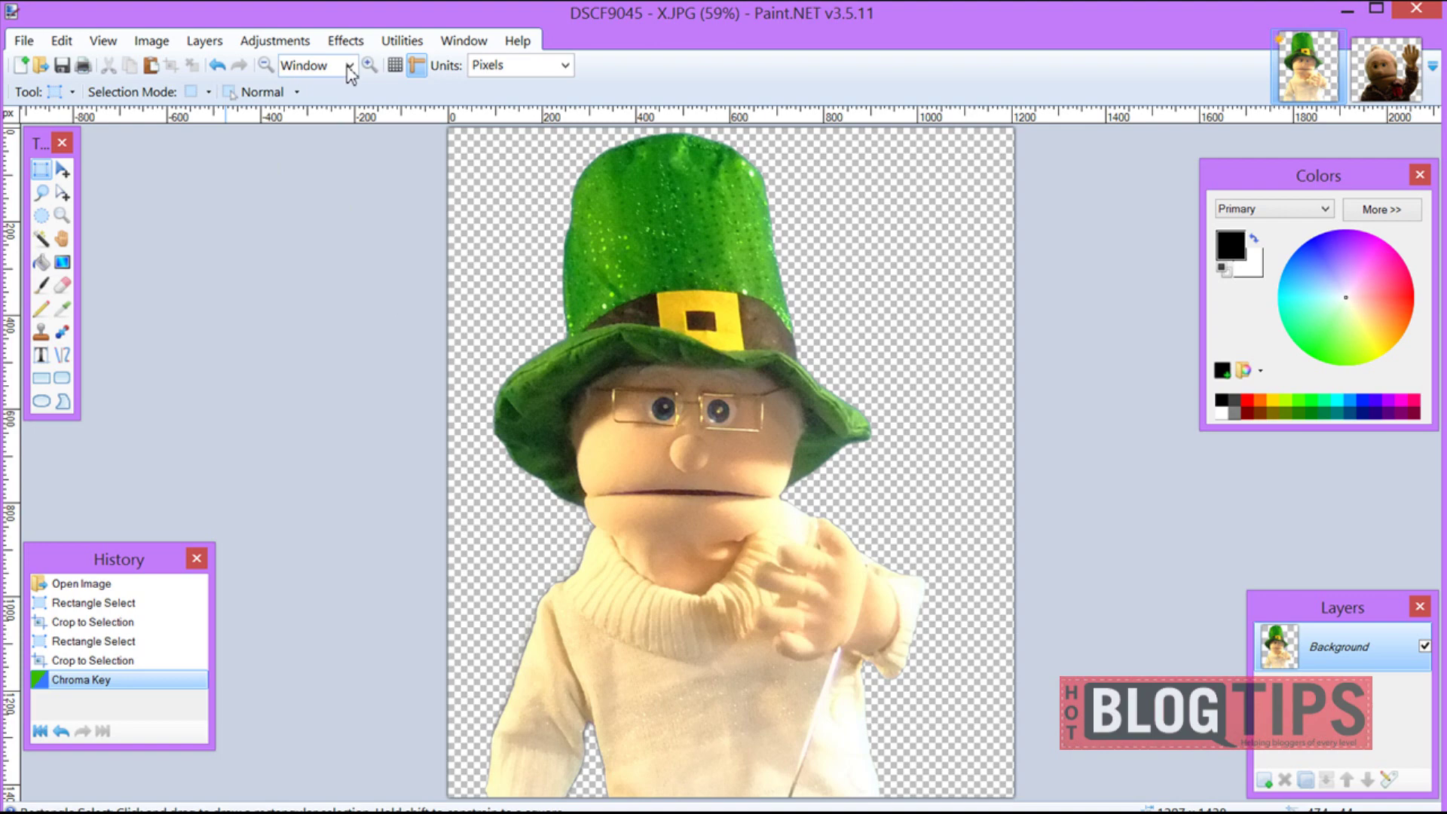
- Zoom in to inspect the keyed edges, then zoom back out to the whole image
click(369, 69)
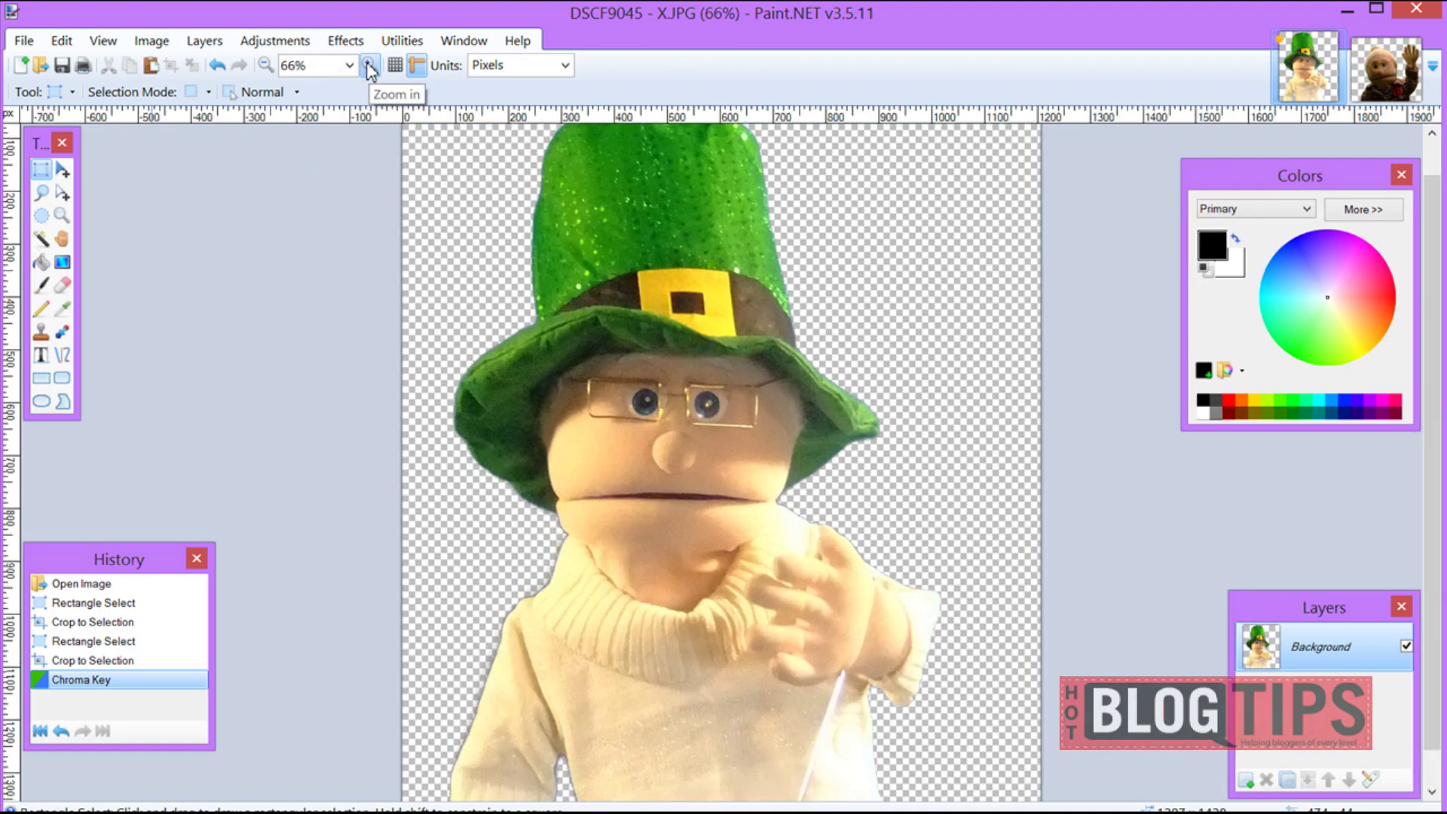
click(369, 69)
click(369, 69)
click(369, 70)
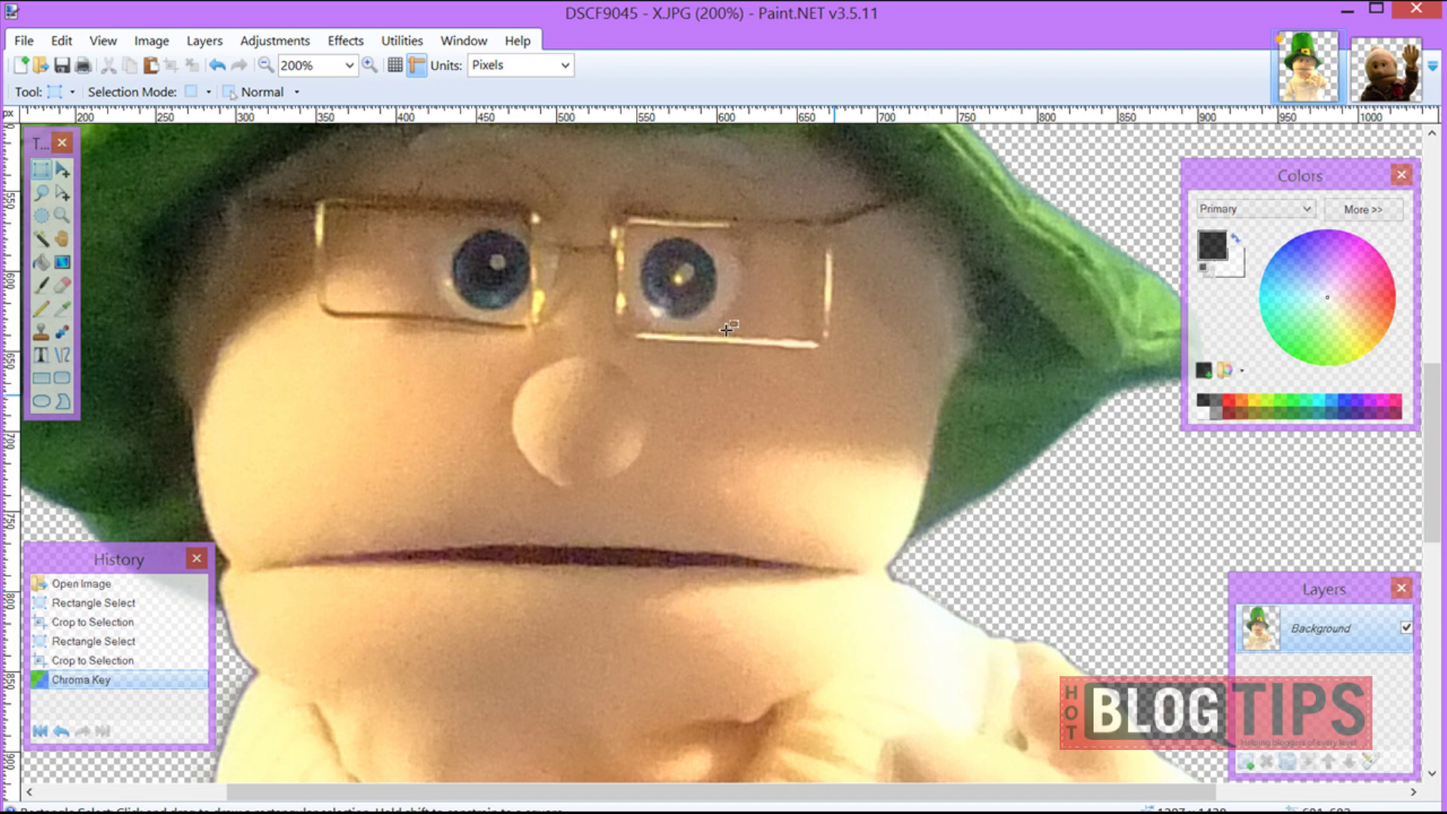
click(266, 66)
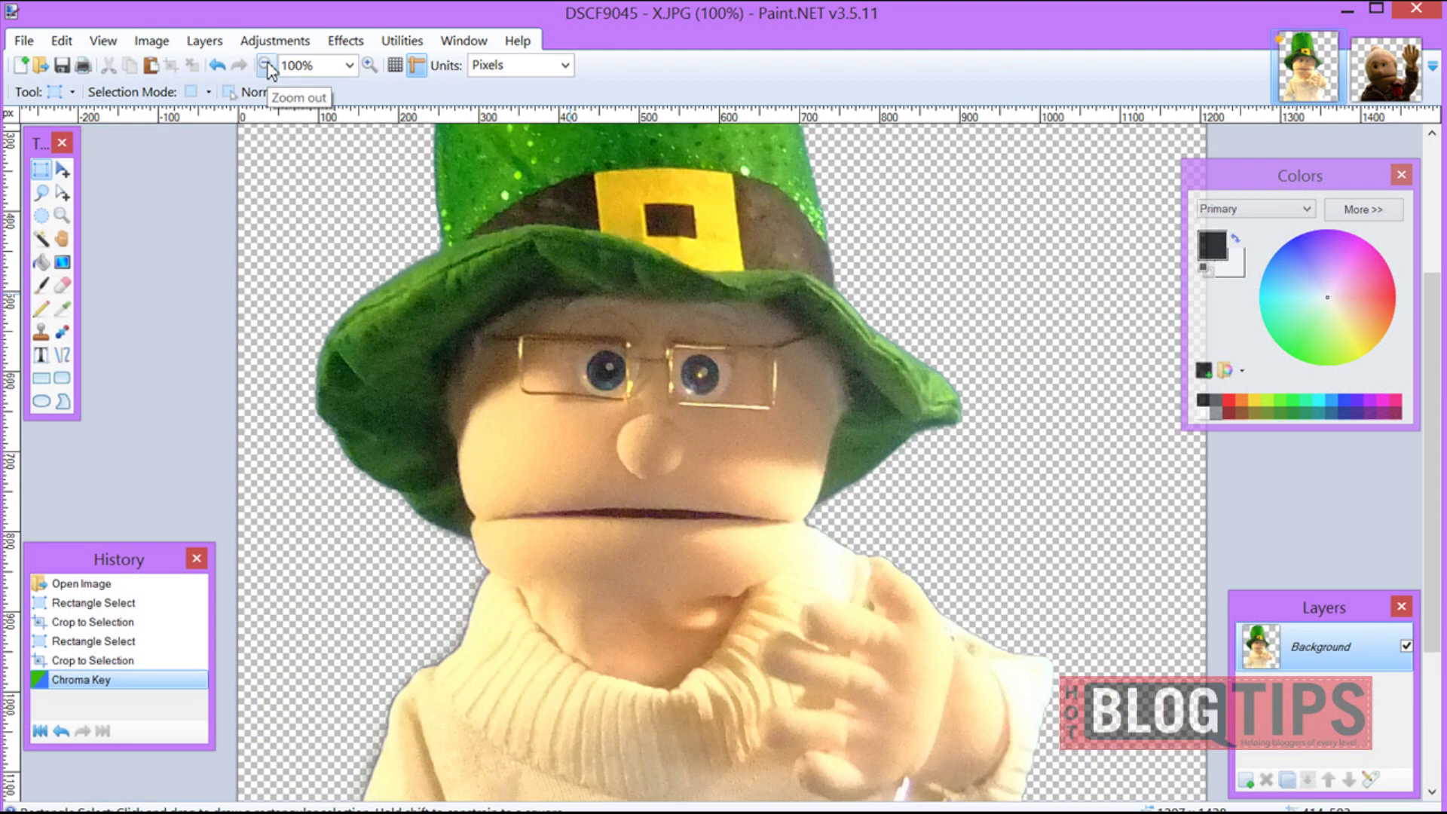
click(268, 68)
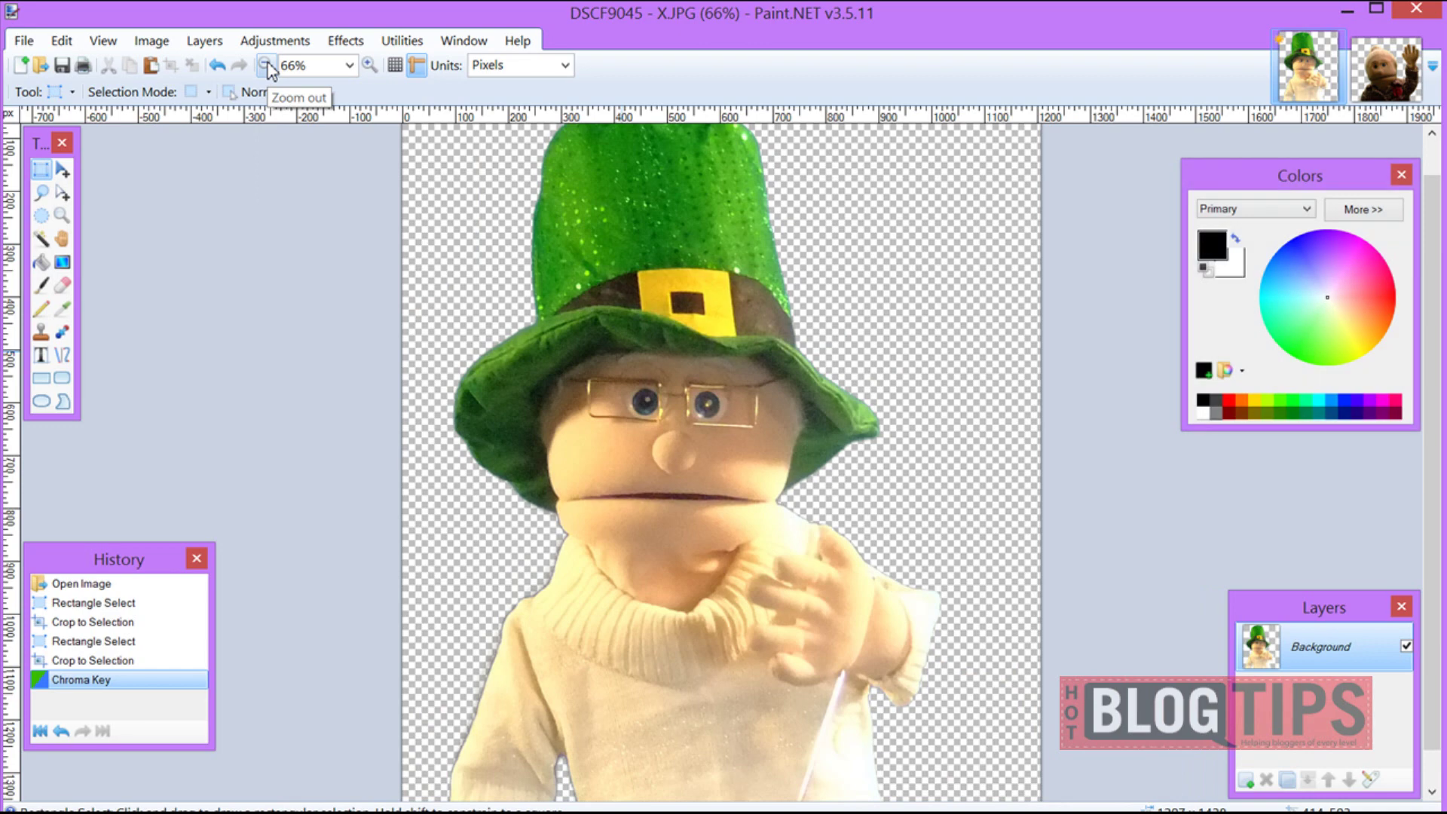
click(369, 66)
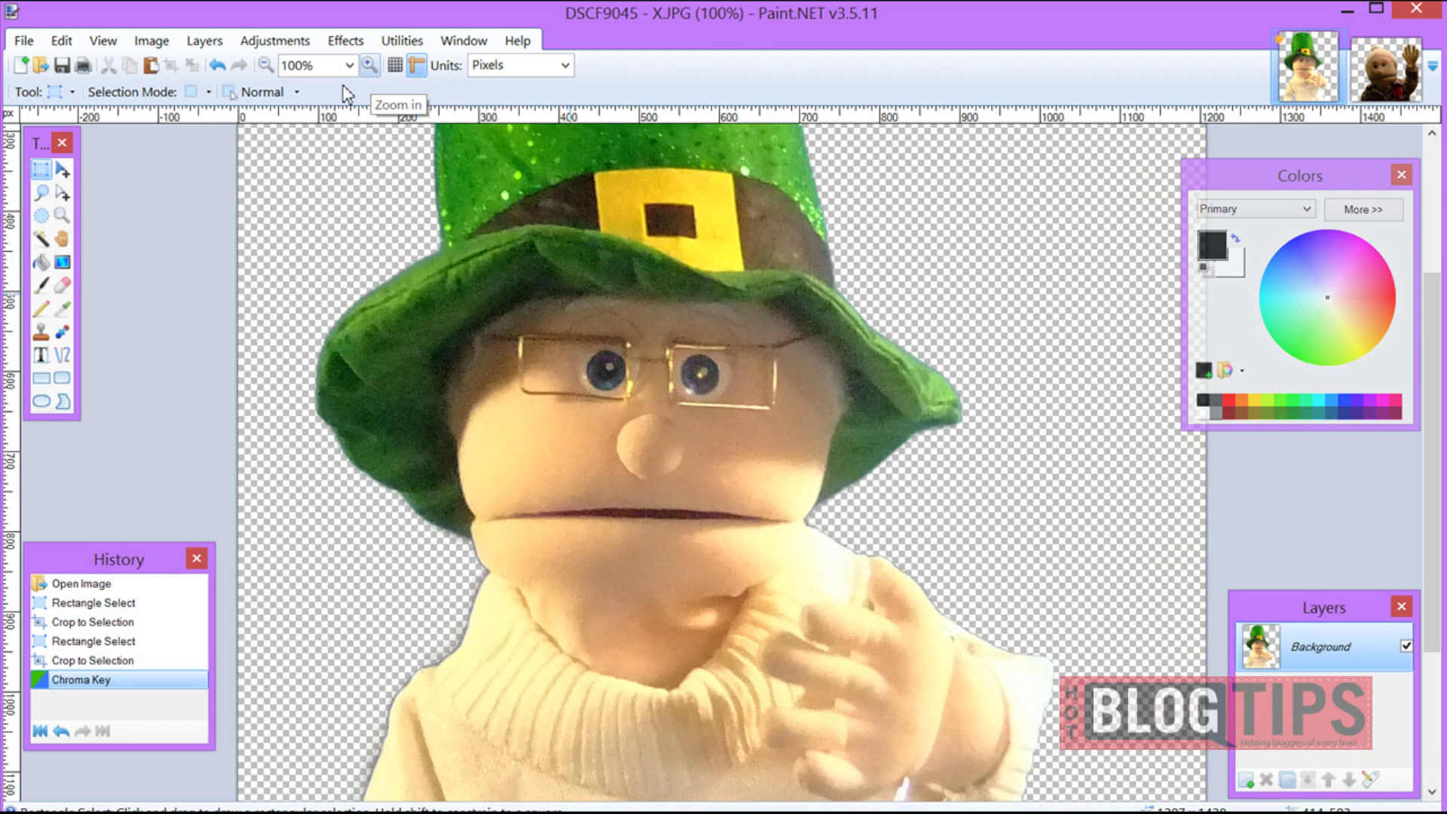
click(265, 66)
click(265, 66)
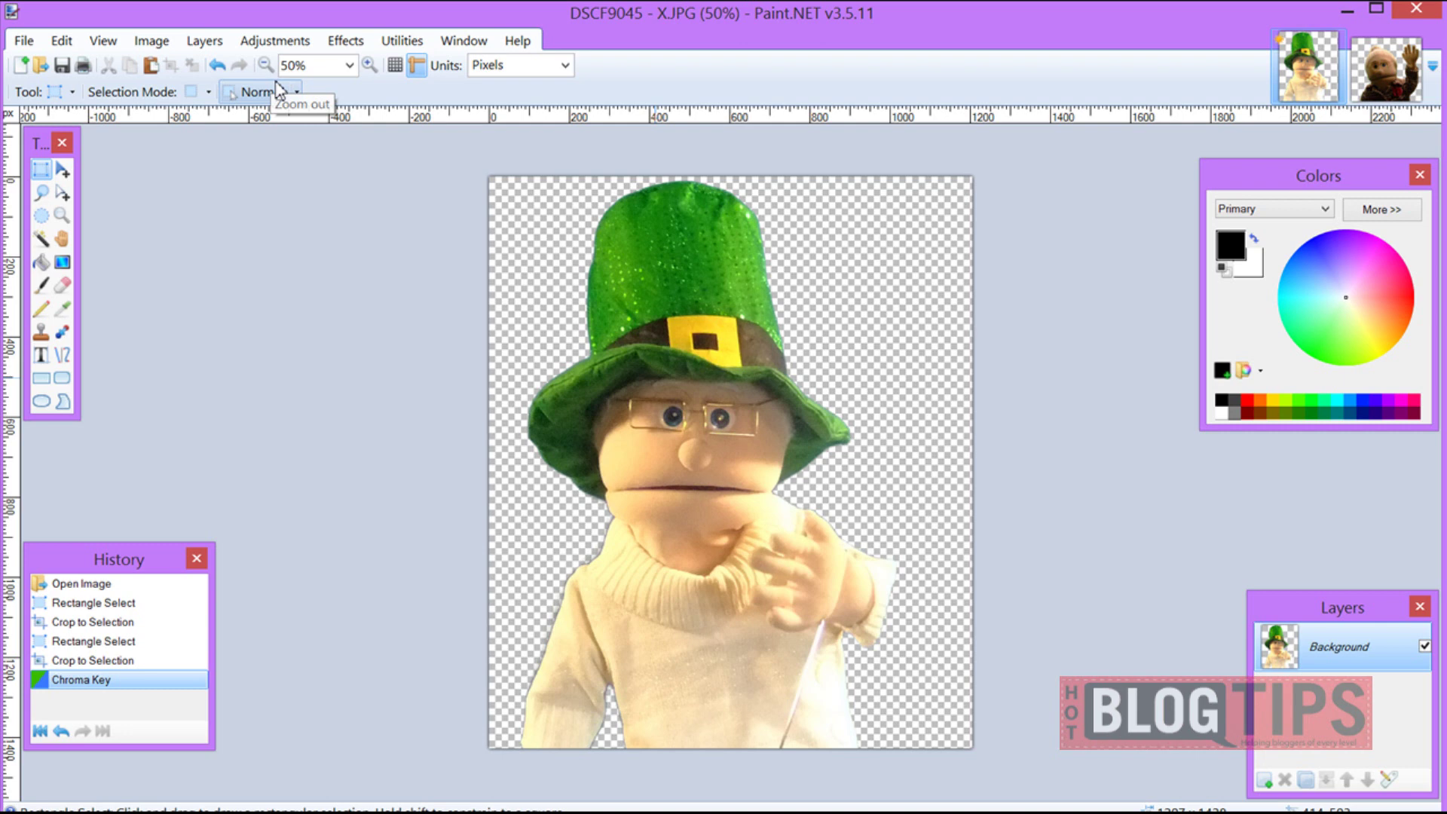
click(24, 41)
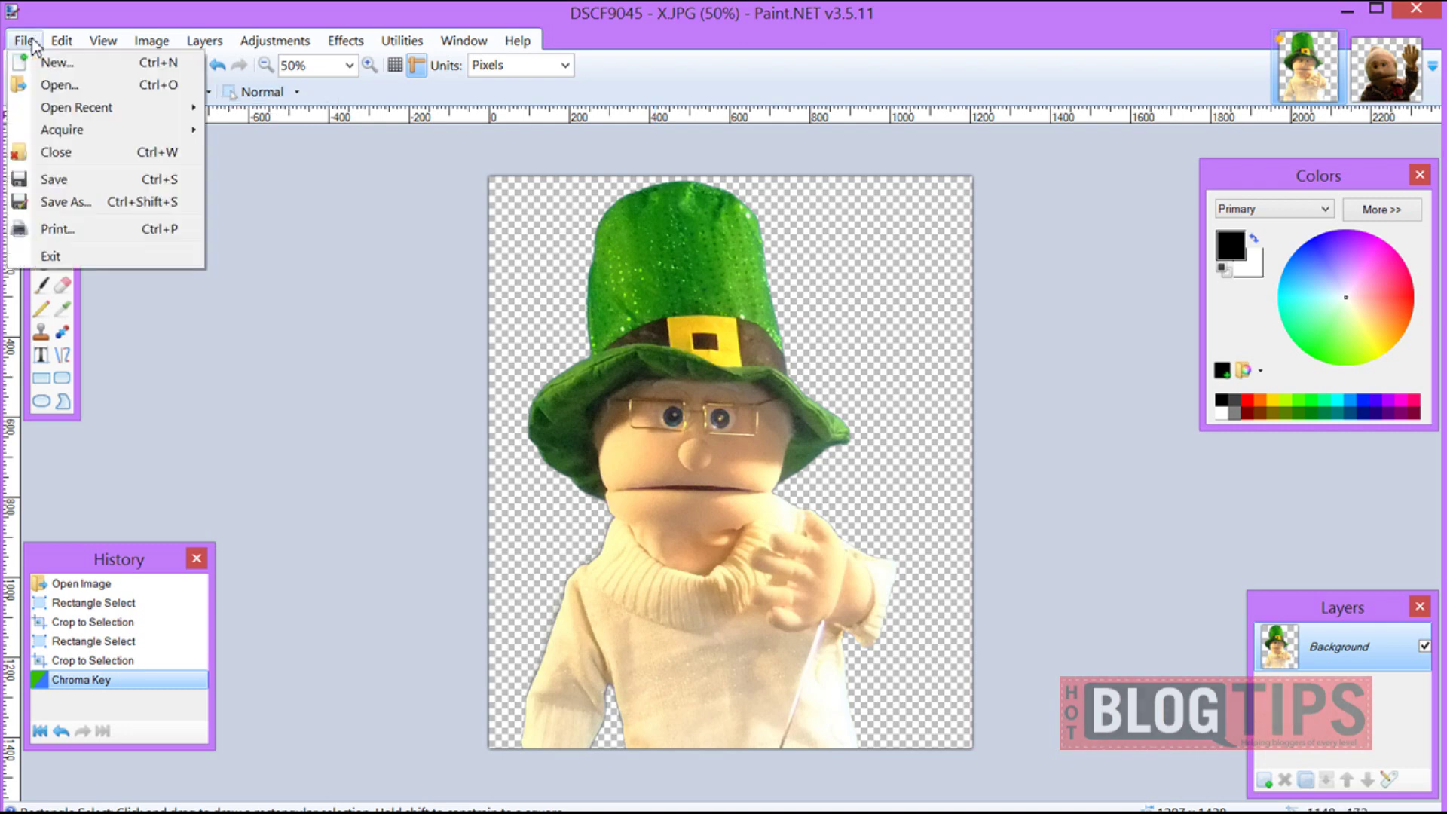
- Save the cutout as PNG named 'DSCF9045 - 2', accepting the default save settings
click(66, 202)
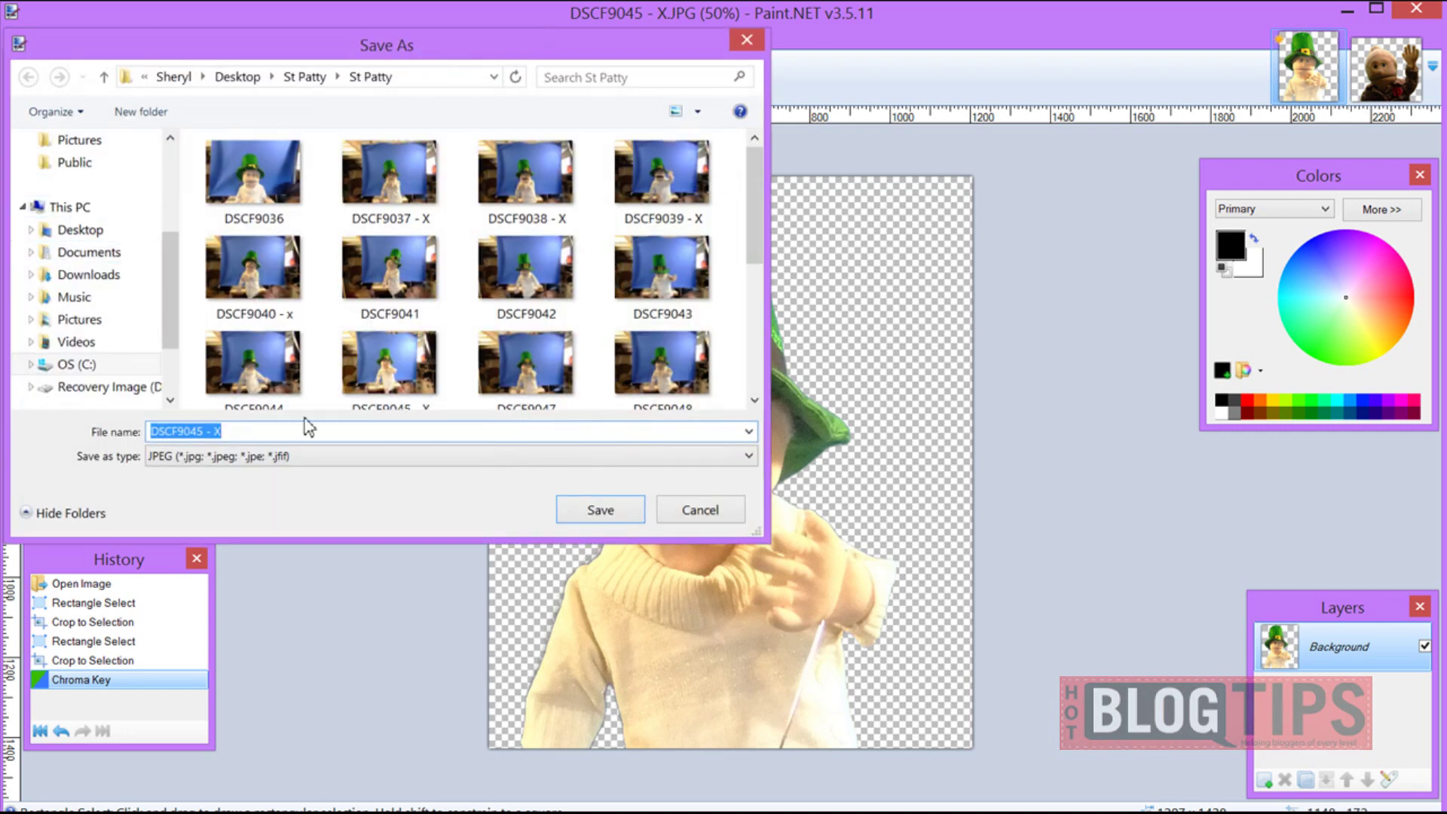
click(226, 458)
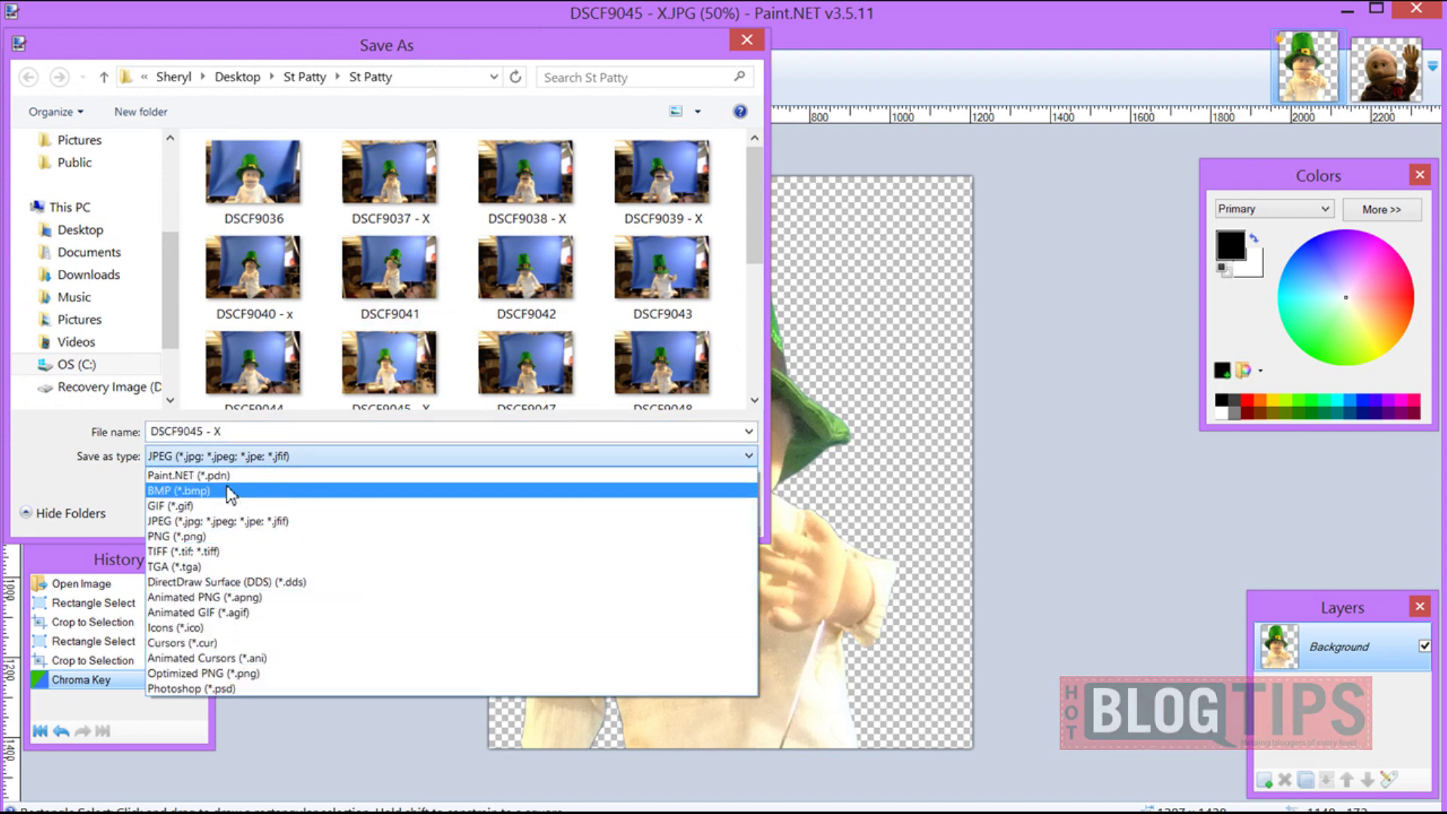
click(228, 537)
click(254, 439)
click(248, 428)
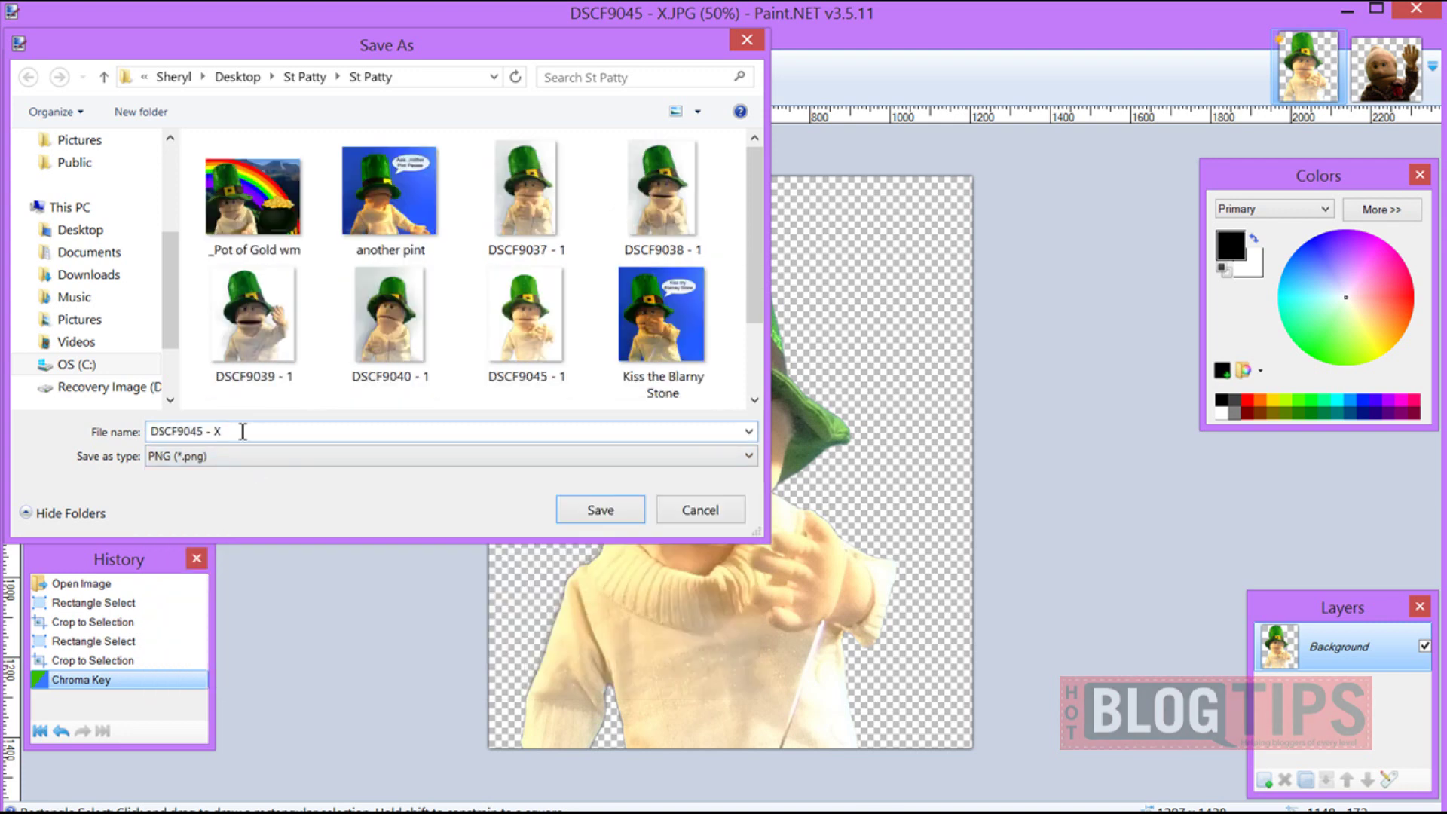
key(BackSpace)
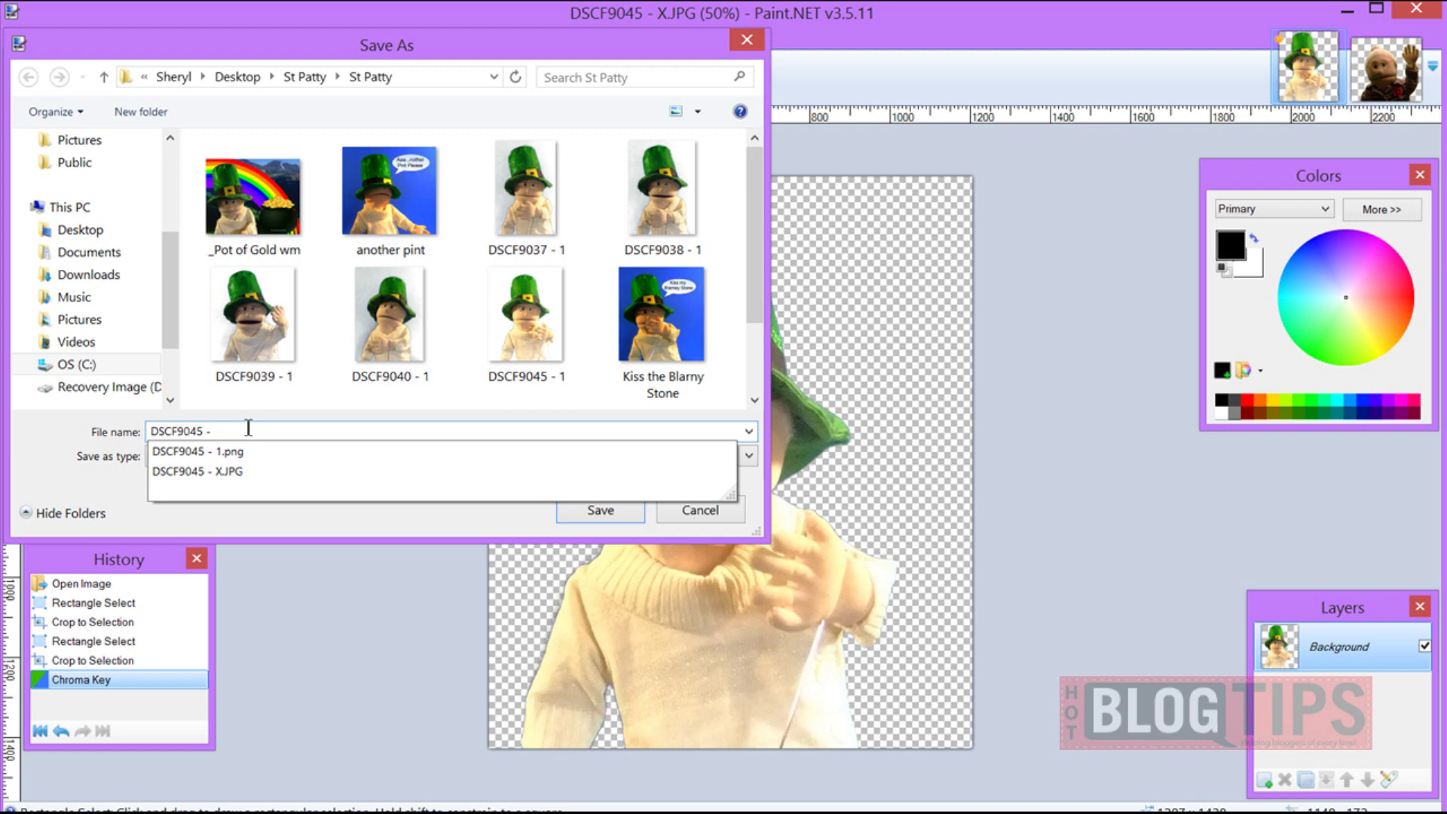
text(2)
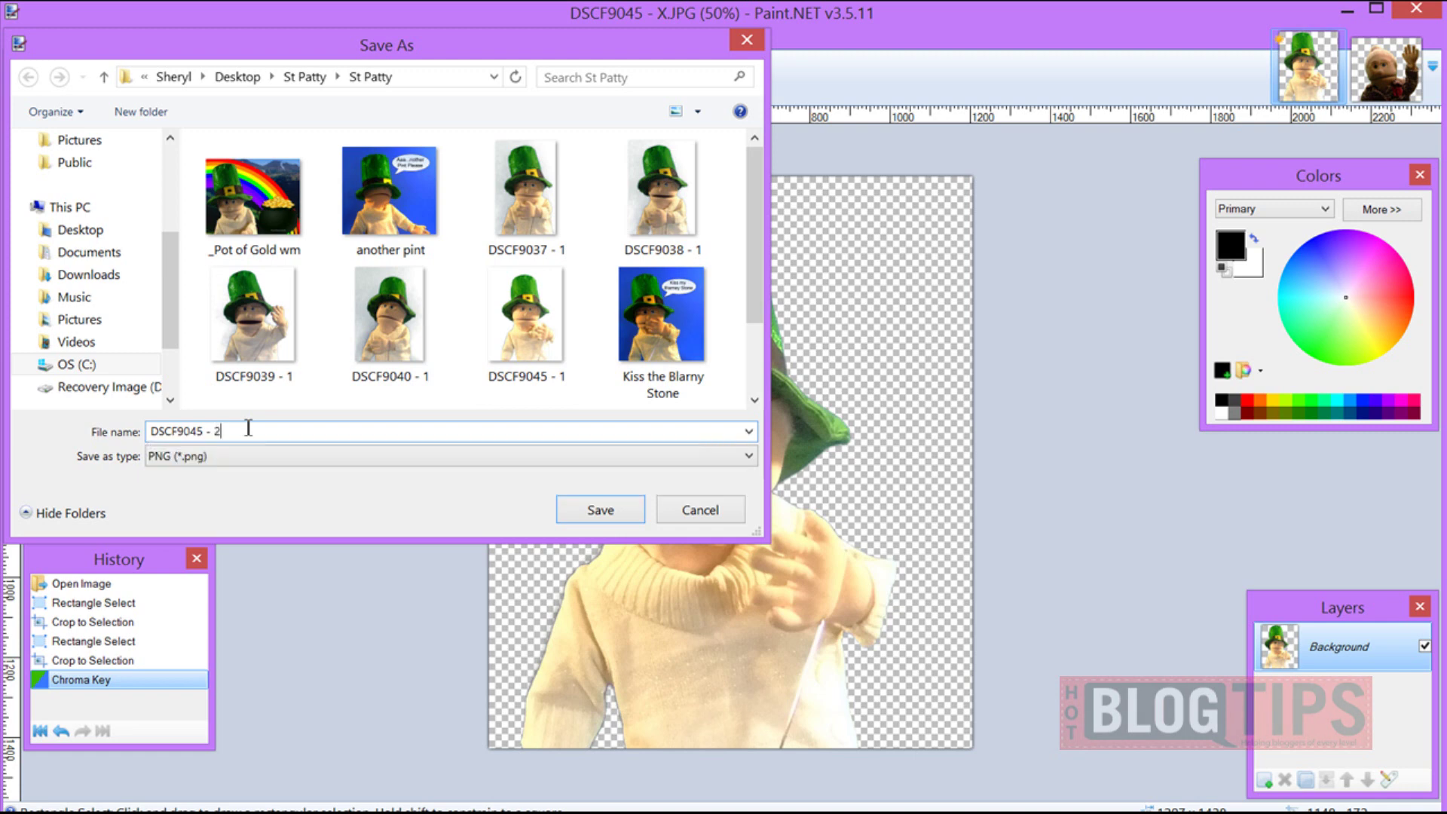
click(599, 510)
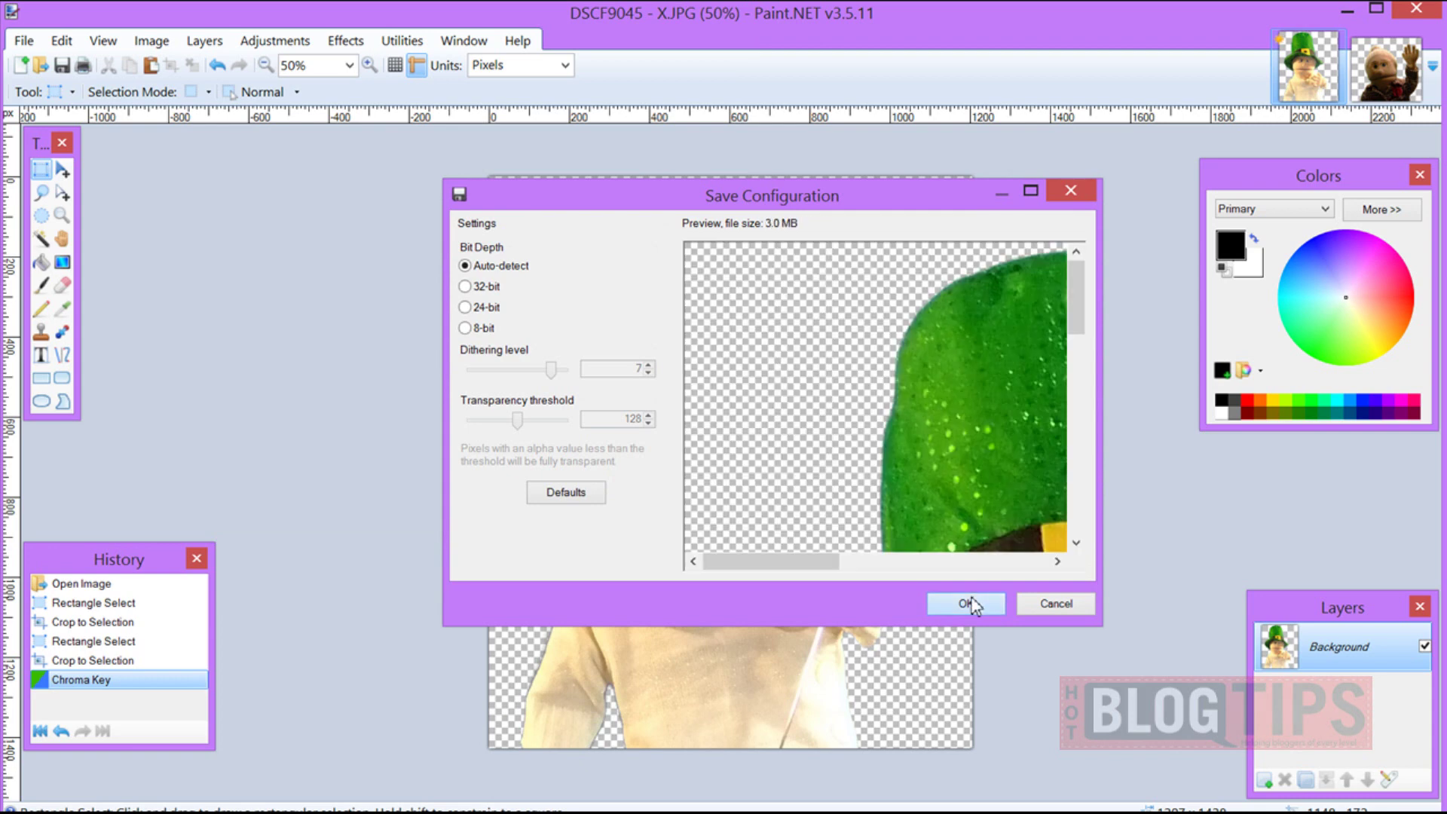
click(971, 600)
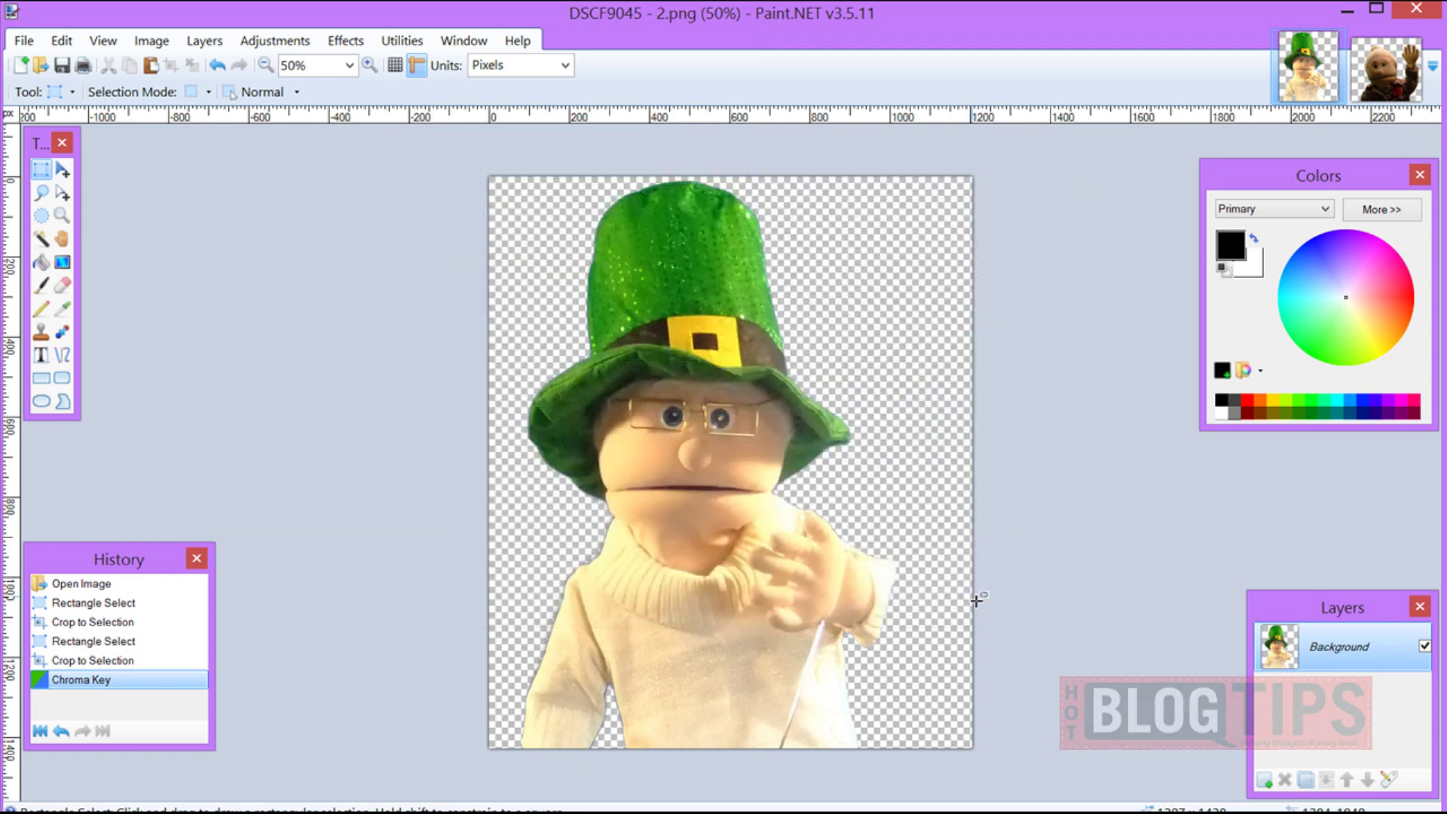